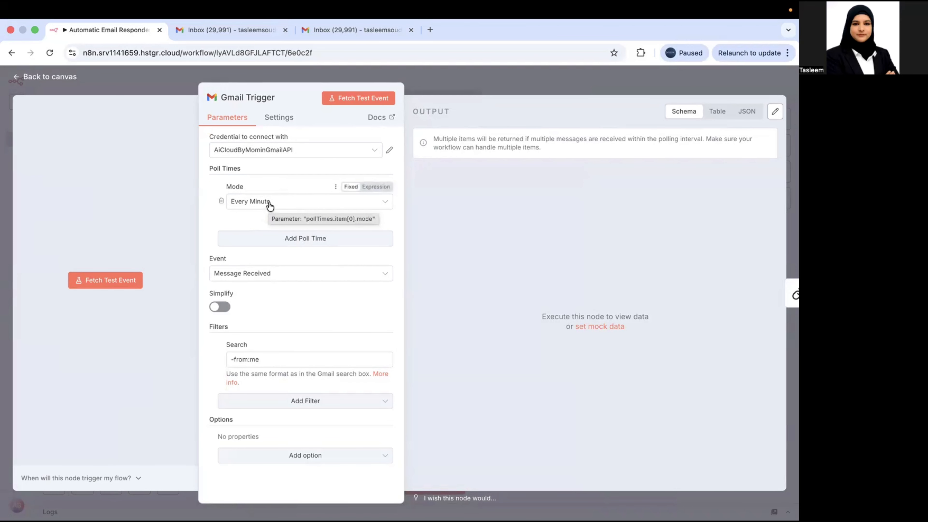
Step: Examine the polling mode options of the Gmail Trigger node and return to the canvas
left_click(269, 206)
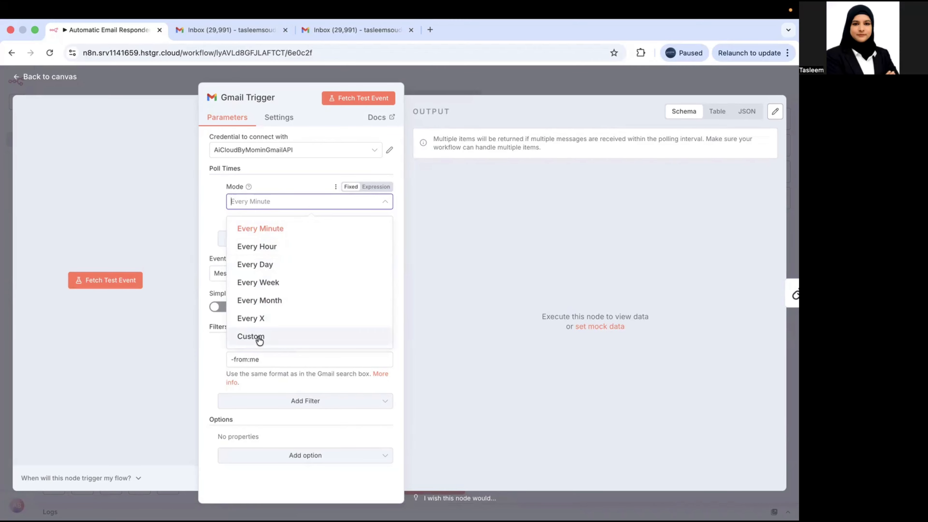
left_click(210, 184)
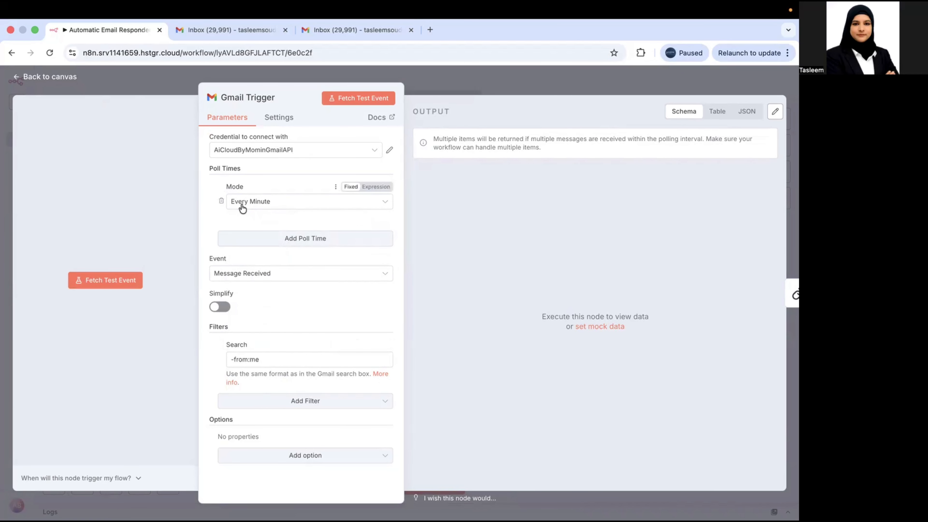
left_click(65, 79)
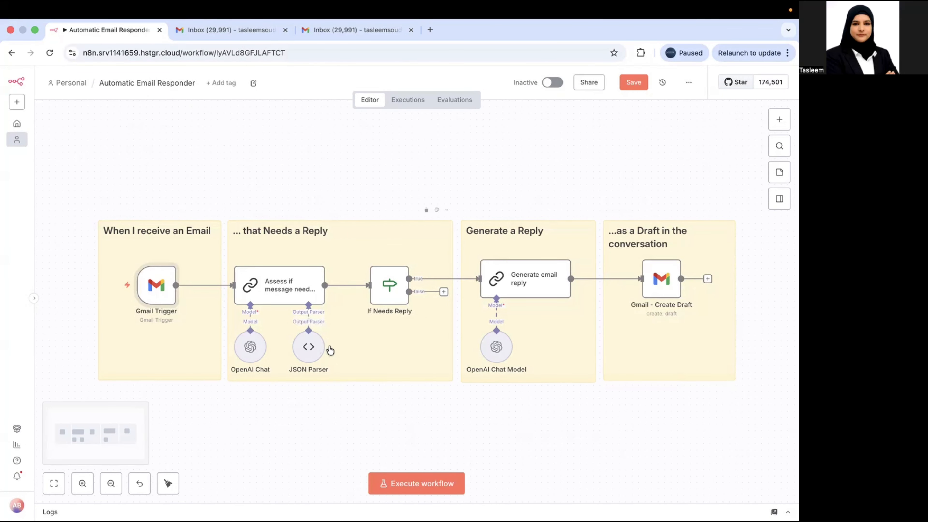
Step: Examine the full system message of the "Assess if message needs a reply" node and return to the canvas
left_click(308, 320)
right_click(290, 286)
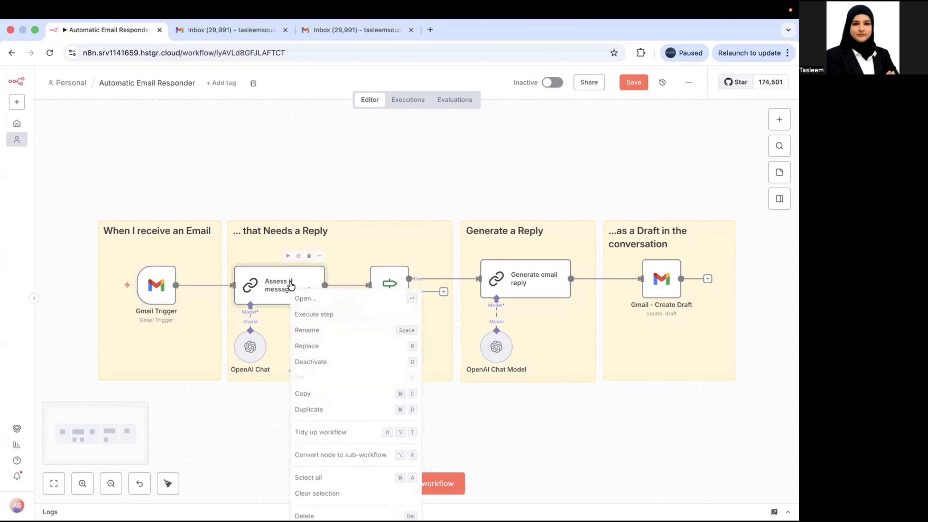
left_click(323, 299)
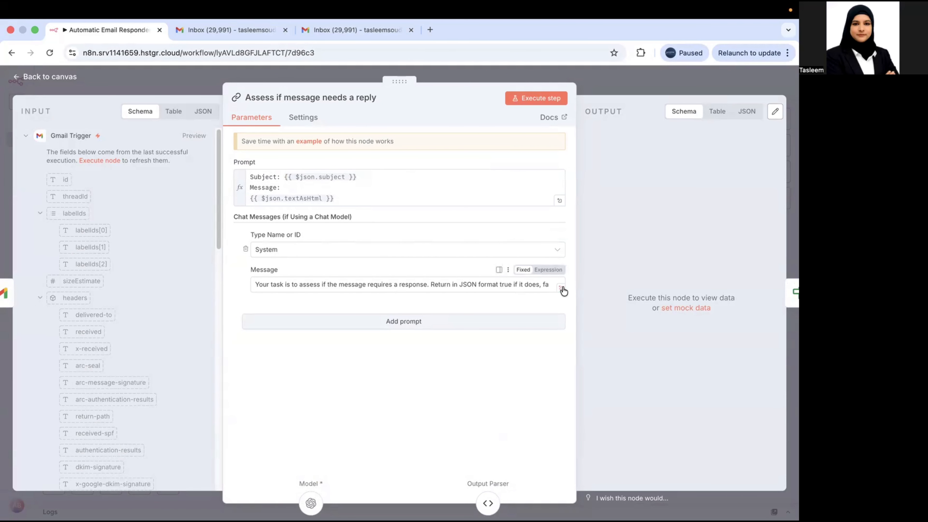
left_click(561, 288)
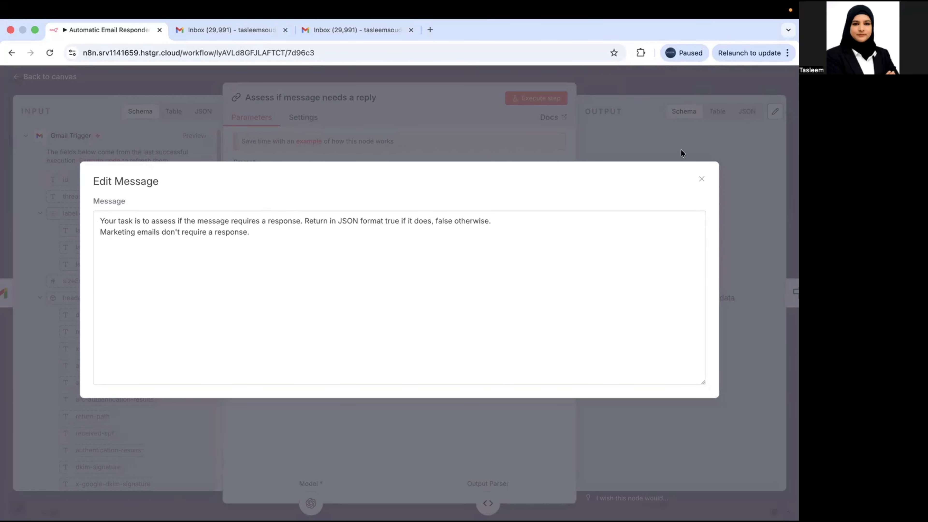
left_click(701, 179)
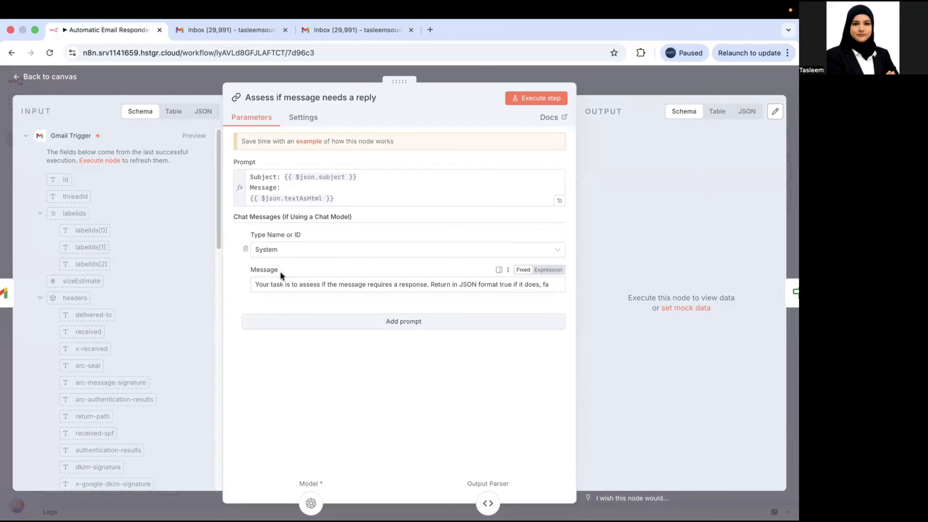
left_click(50, 77)
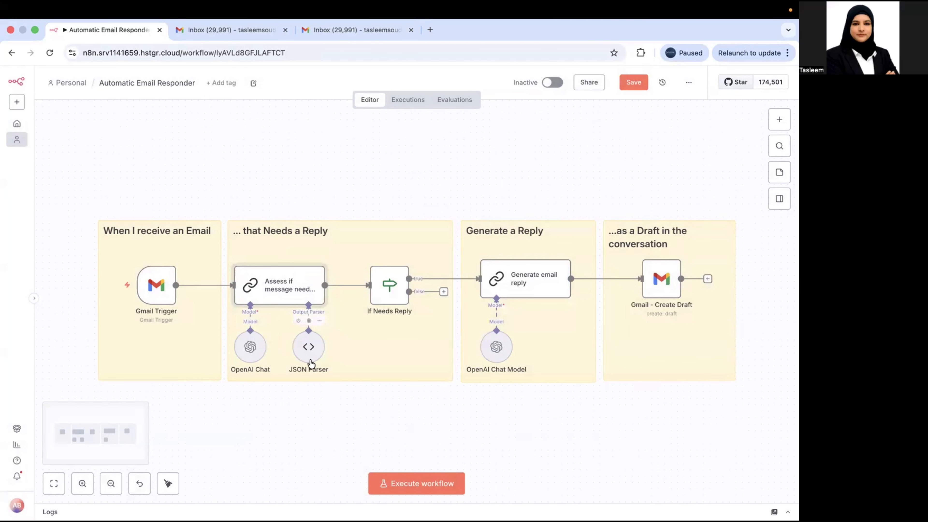
Step: Examine the model, response format and sampling temperature of the OpenAI Chat node and return to the canvas
right_click(306, 351)
right_click(246, 358)
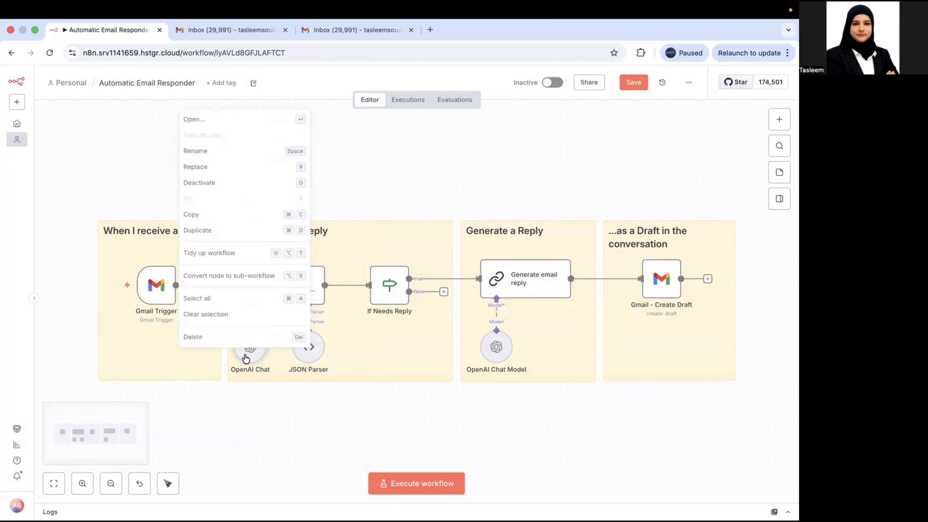
left_click(249, 124)
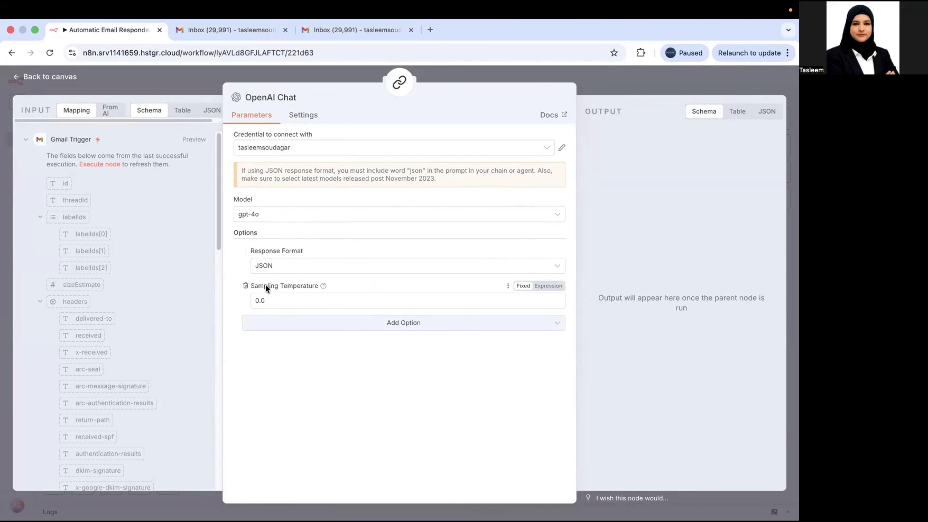
left_click(51, 79)
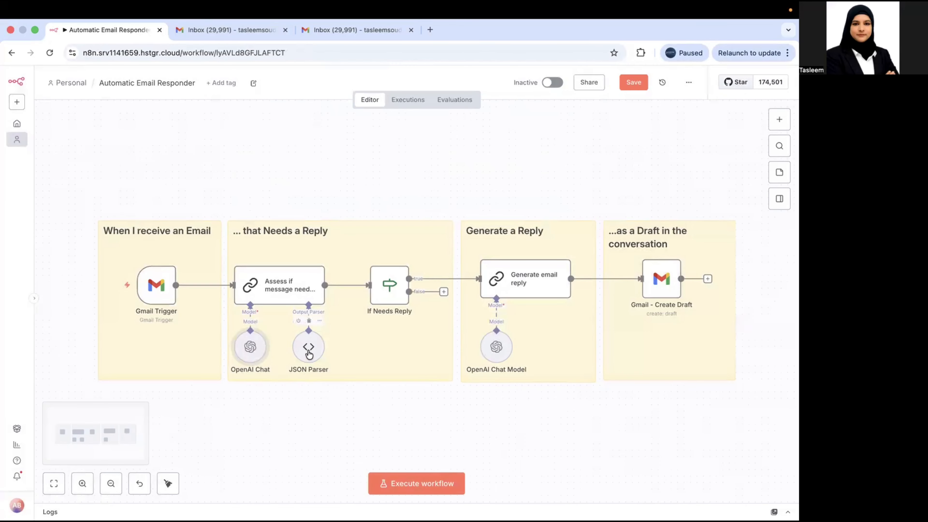
Step: Examine the JSON schema of the JSON Parser node and return to the canvas
right_click(308, 353)
left_click(279, 116)
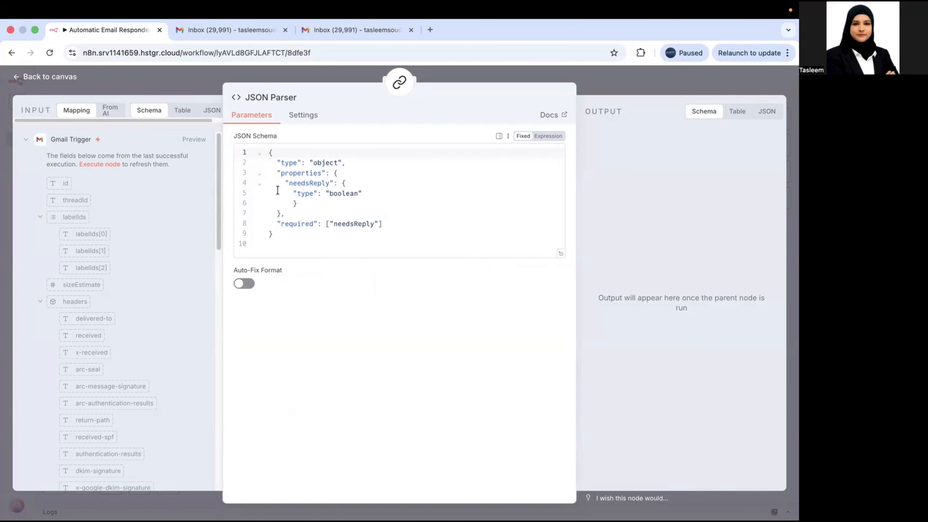
left_click(49, 77)
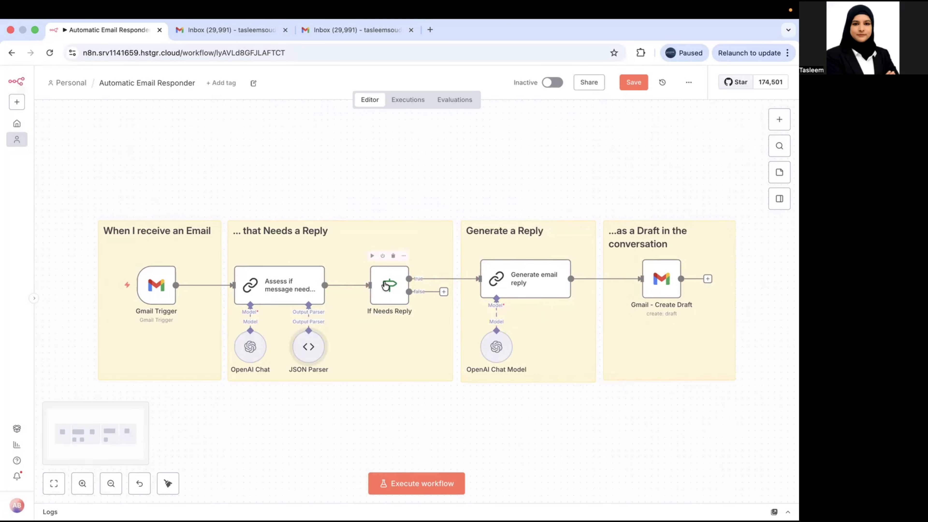
Step: Examine the condition of the If Needs Reply node and return to the canvas
right_click(390, 292)
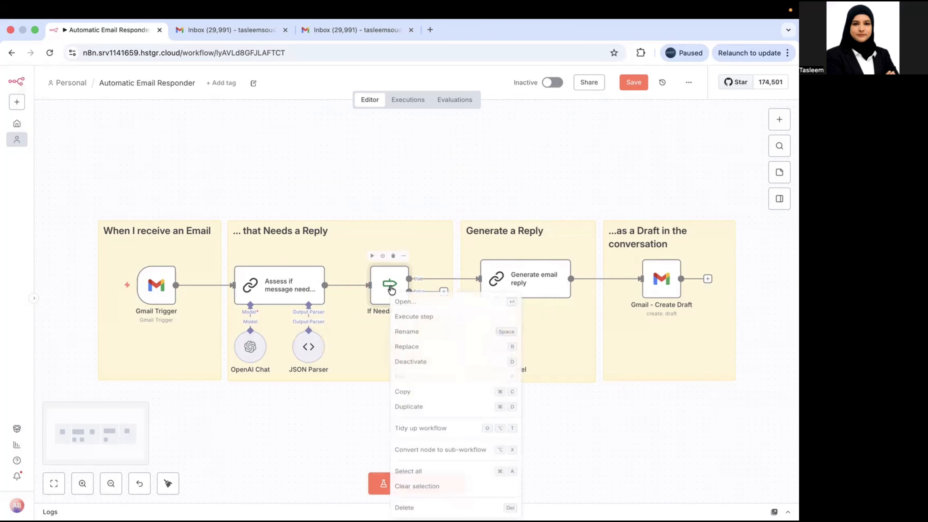
left_click(404, 302)
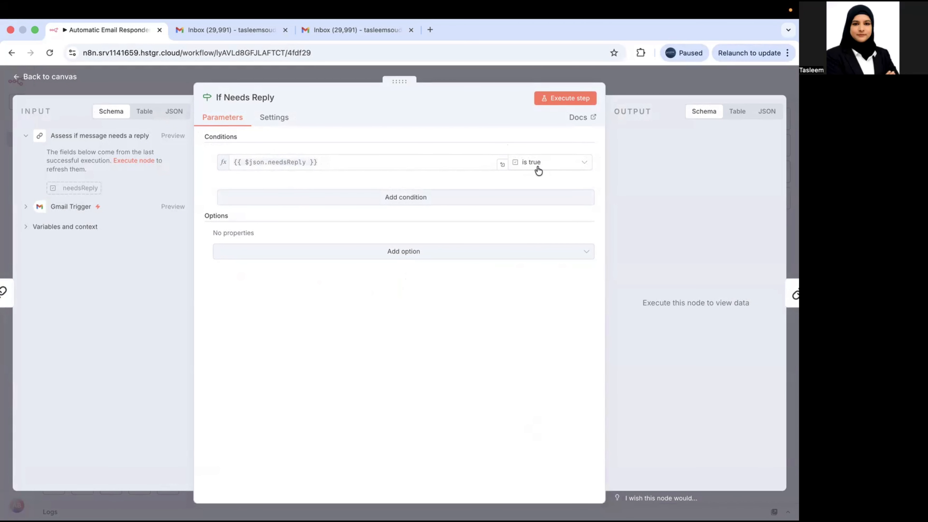
left_click(69, 77)
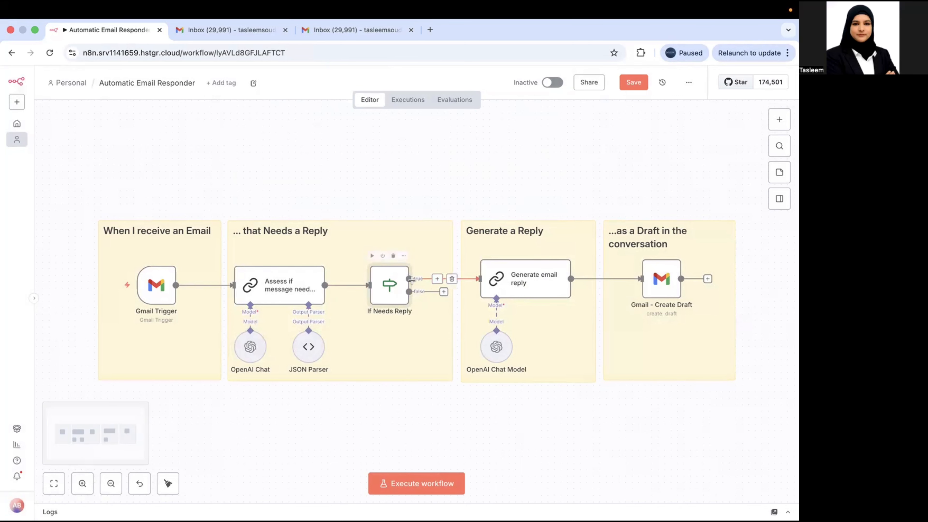
Step: Examine the full system message of the "Generate email reply" node and the settings of its OpenAI Chat Model
left_click(535, 278)
right_click(536, 278)
left_click(550, 293)
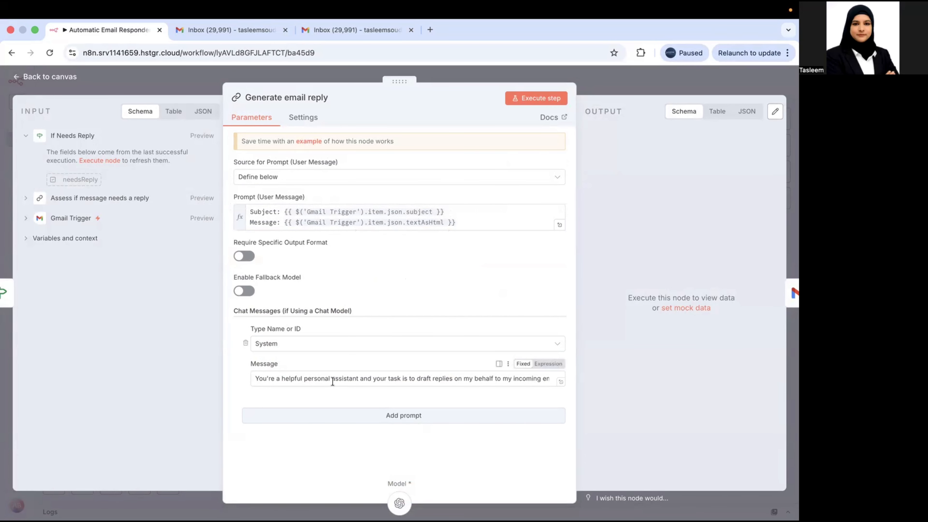
left_click(560, 384)
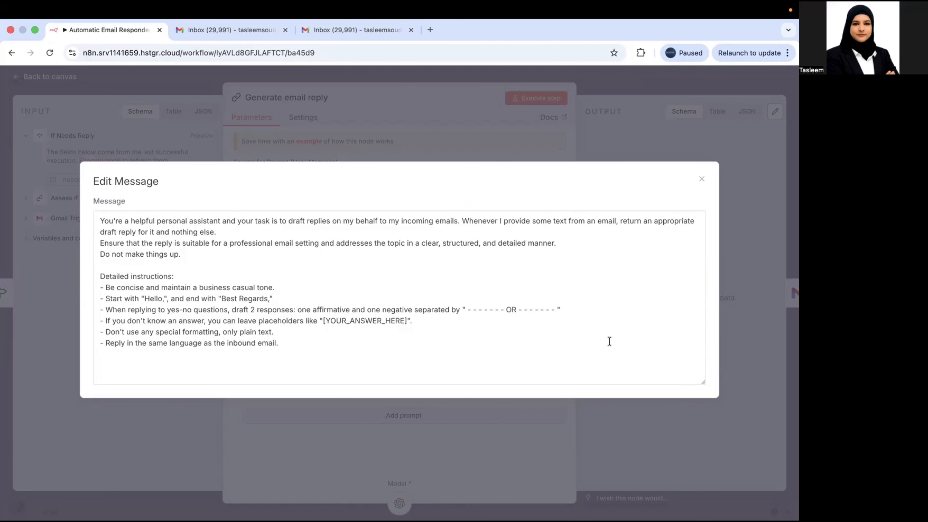
left_click(43, 79)
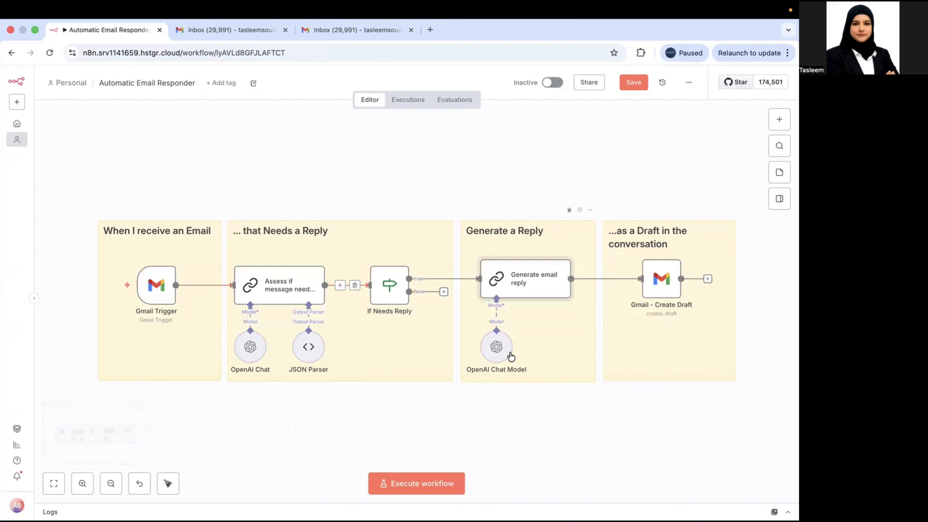
right_click(493, 288)
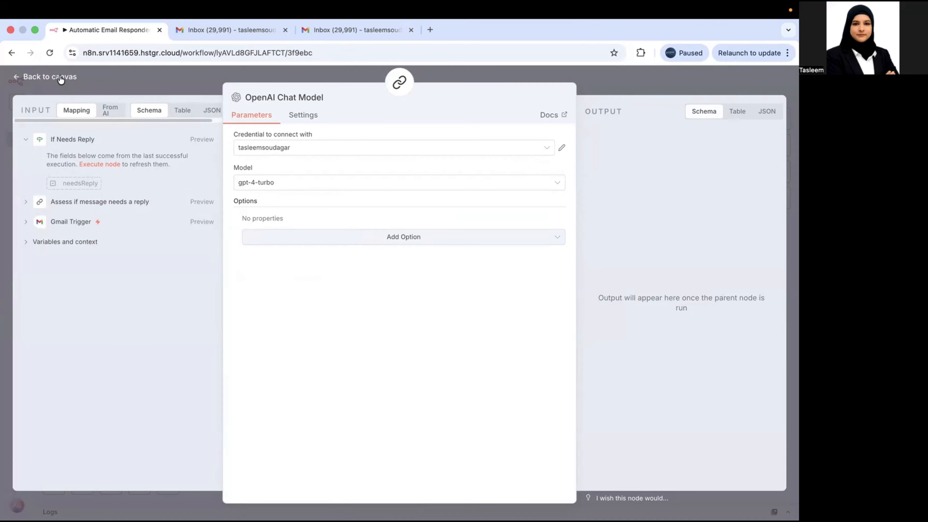
left_click(73, 82)
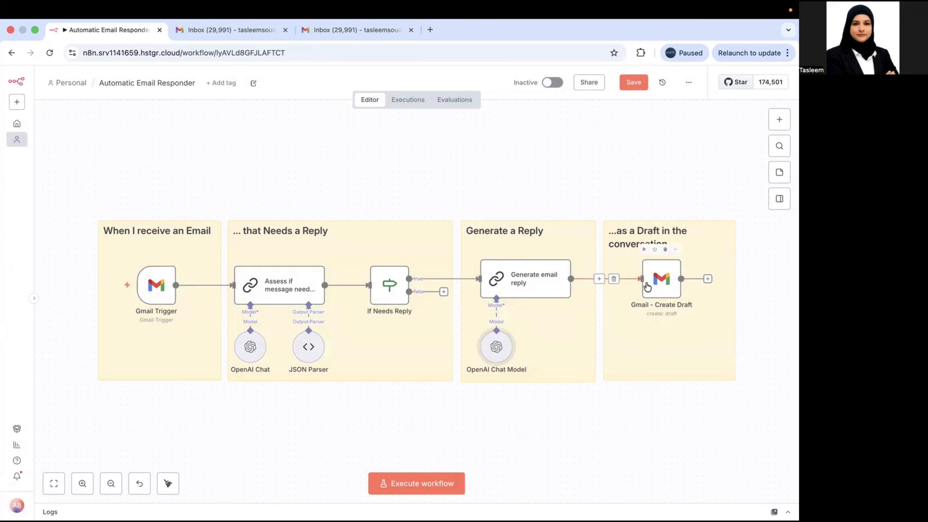
Step: Examine the resource options, message and thread settings of the "Gmail - Create Draft" node and return to the canvas
right_click(662, 288)
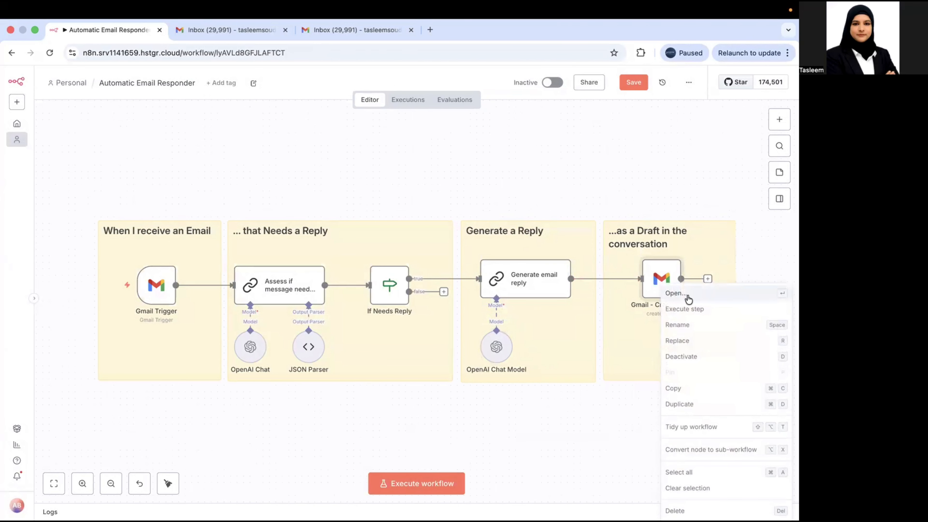
left_click(675, 293)
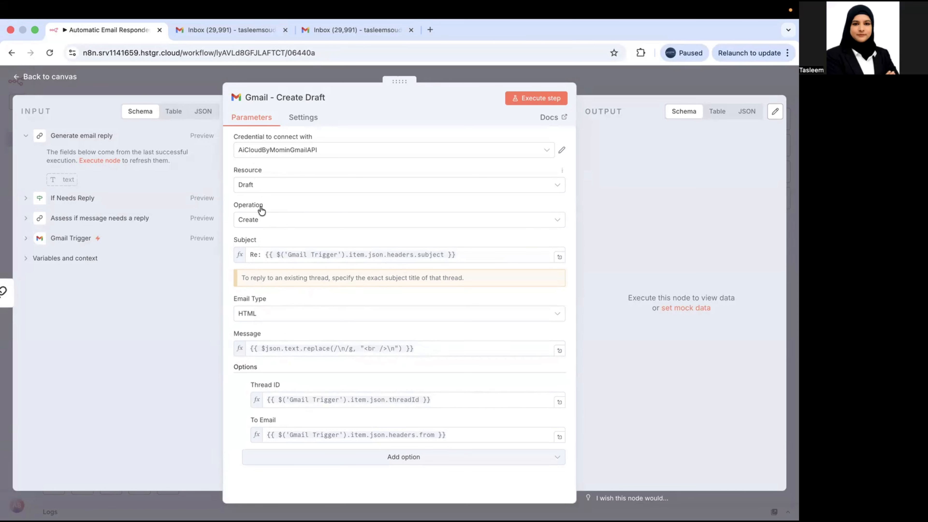
left_click(252, 185)
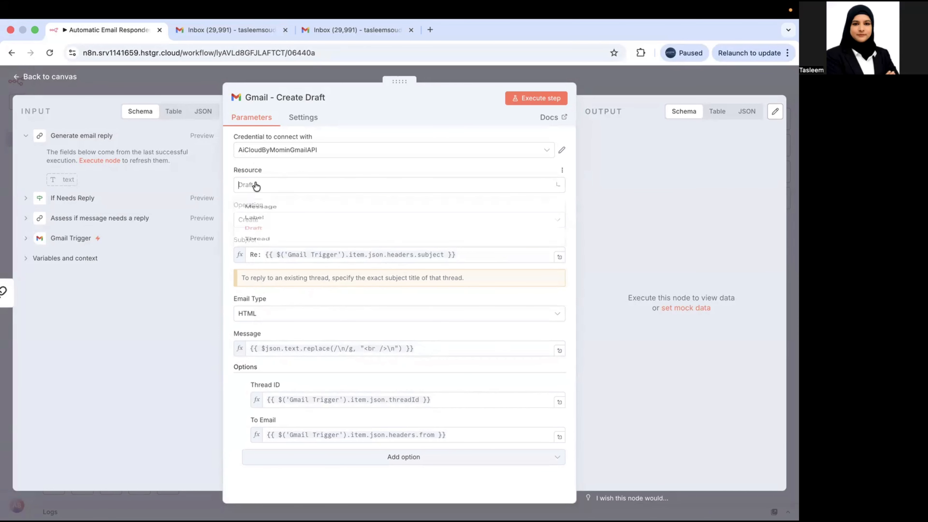
left_click(265, 185)
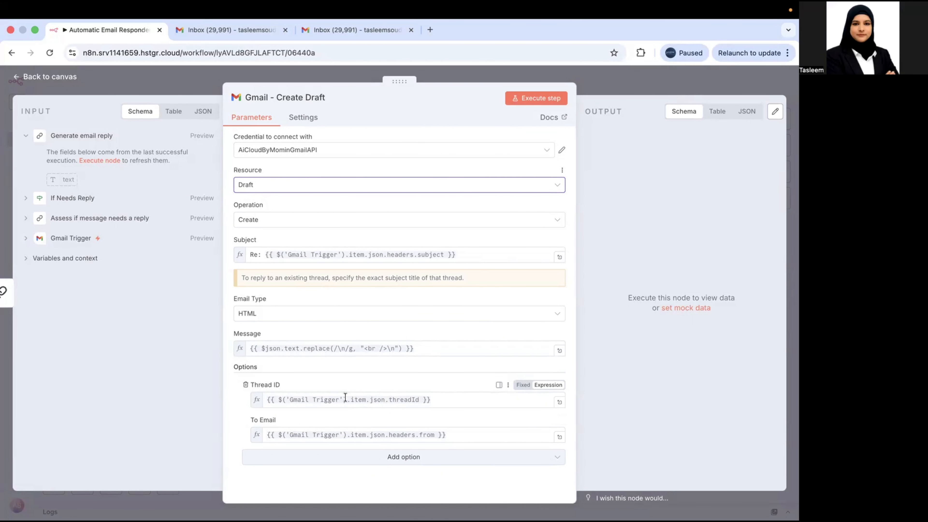
mouse_move(362, 398)
key("Escape")
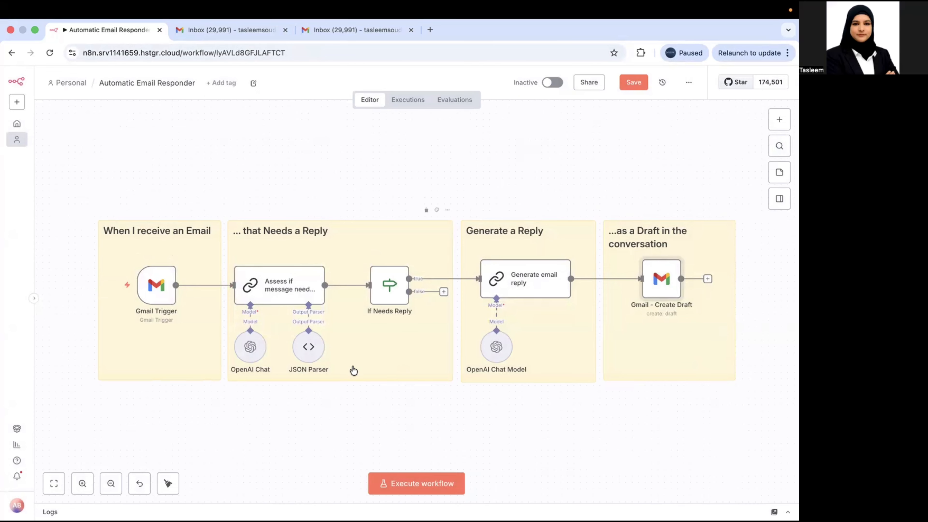
Step: Reopen the Gmail Trigger node to check its connected credential and return to the canvas
right_click(153, 295)
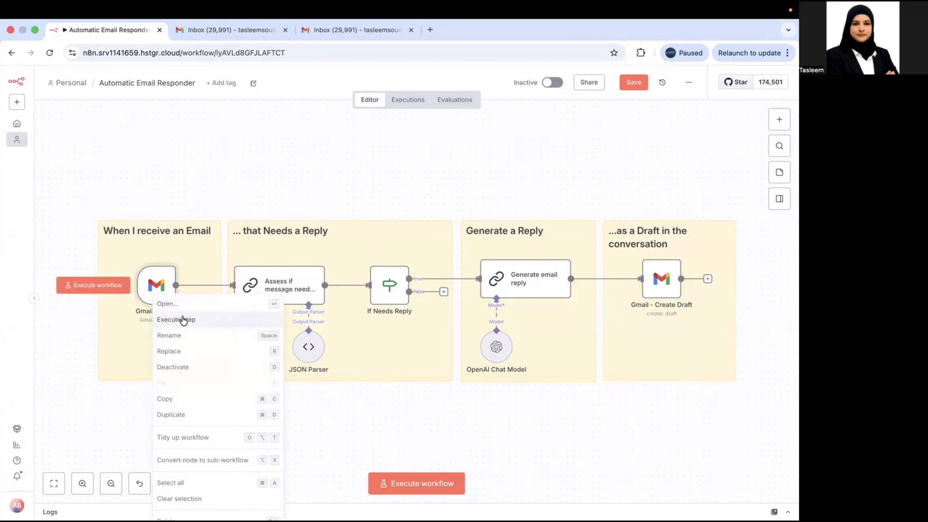
left_click(184, 305)
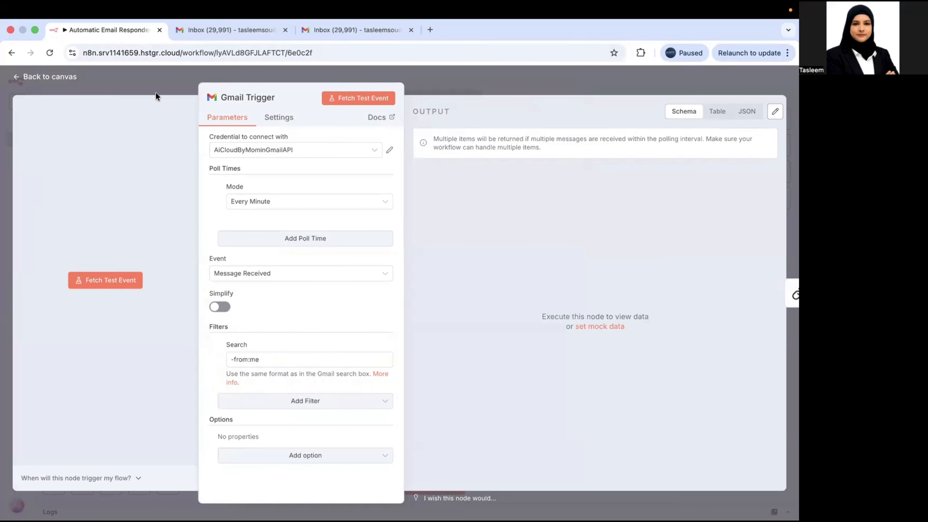
left_click(55, 73)
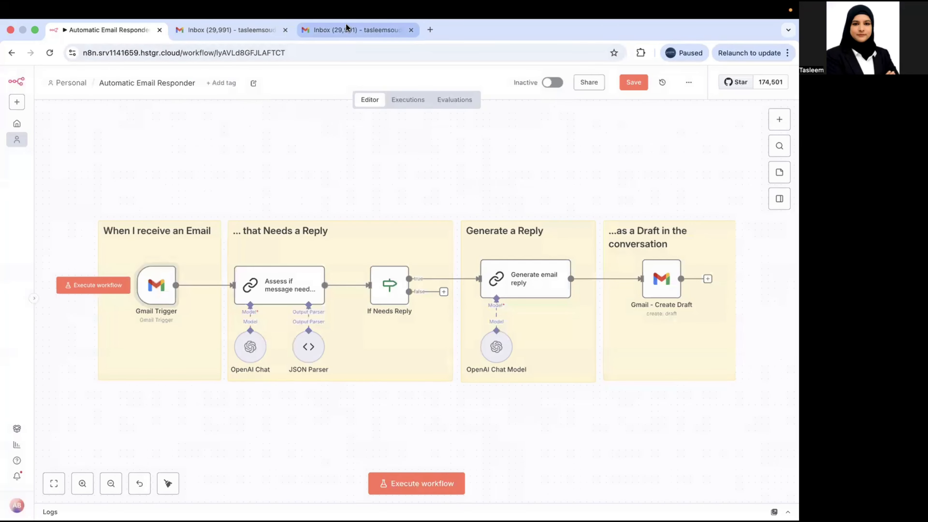
Step: Switch to the Gmail inbox of the account monitored by the workflow and look through its messages
left_click(205, 24)
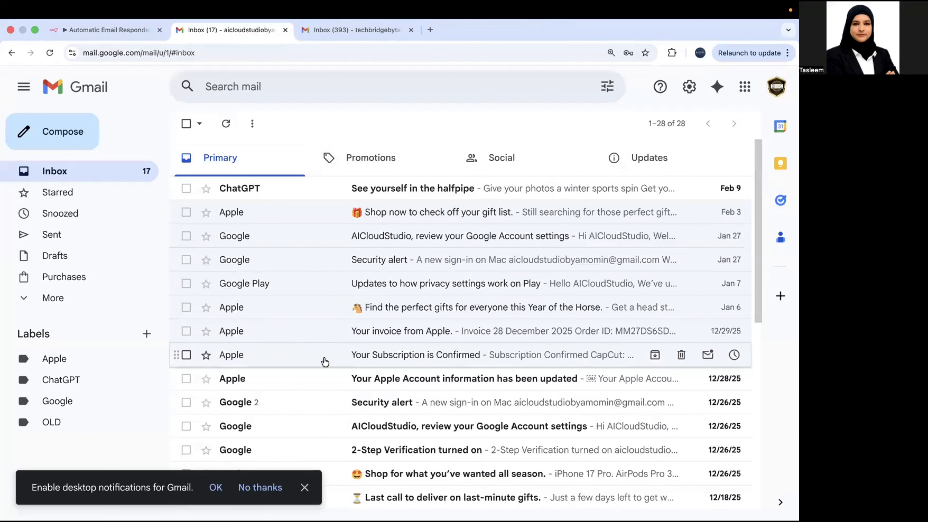
scroll(317, 391, "down", 10)
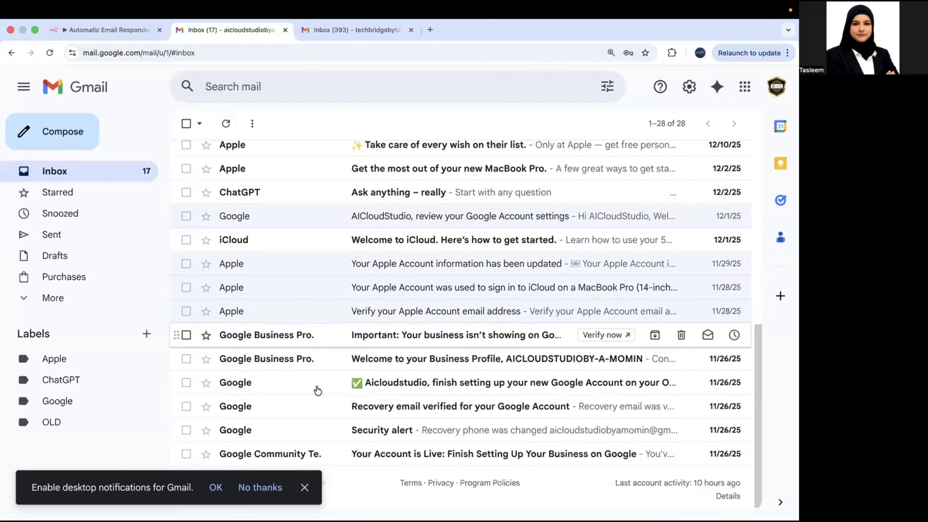
scroll(318, 391, "up", 5)
scroll(317, 390, "up", 5)
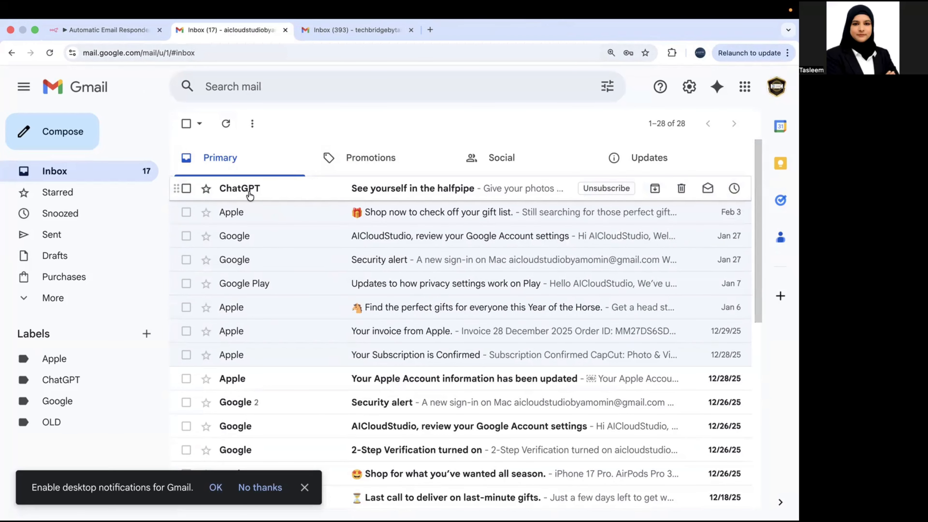
Step: Compose a test email with the subject "Need immediate assistance" from the second Gmail account and refresh the monitored account's inbox
left_click(353, 30)
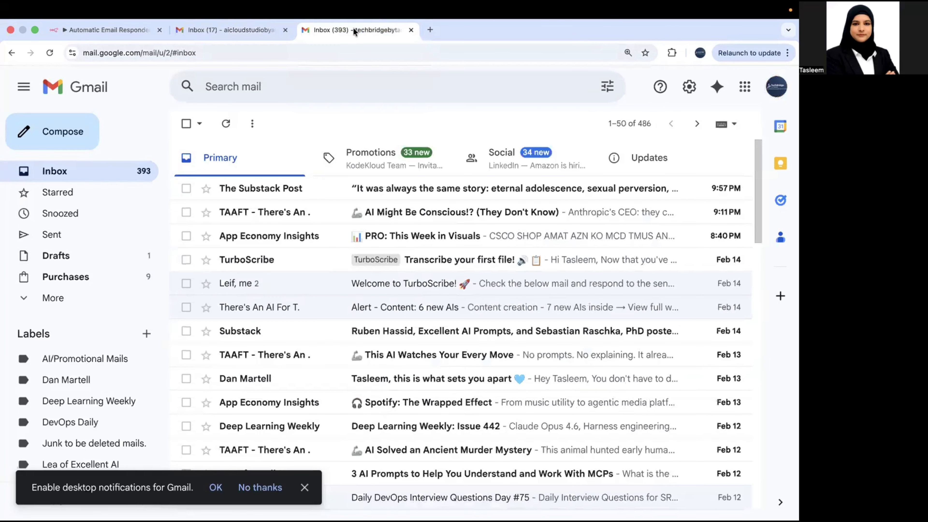
left_click(58, 125)
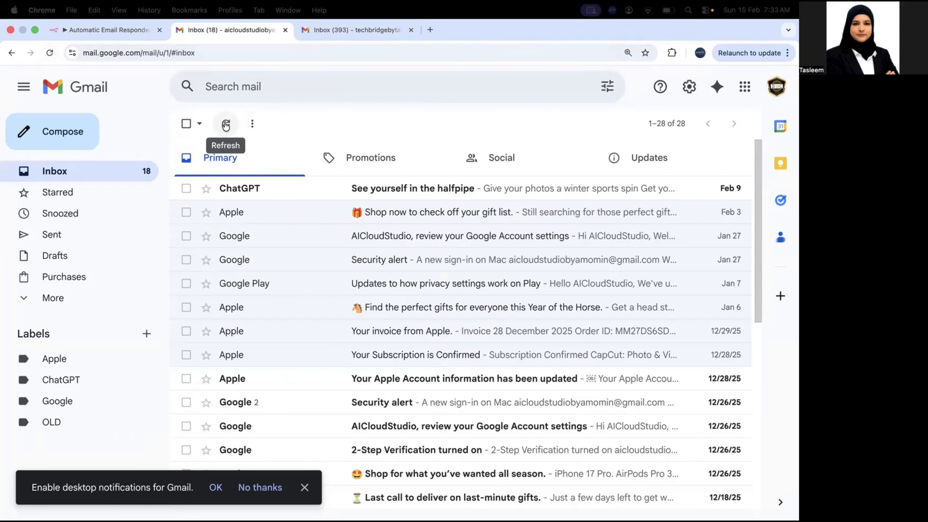
left_click(225, 124)
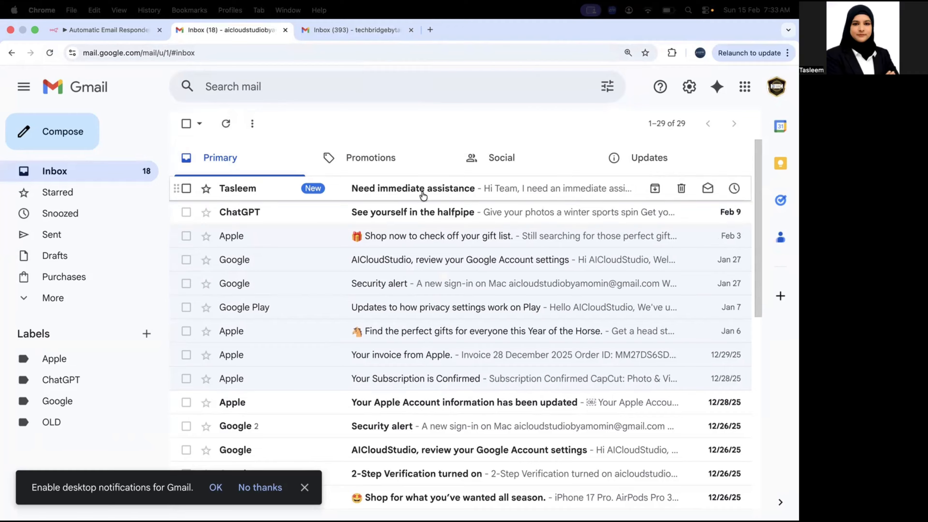
Step: Switch back to the Automatic Email Responder workflow in n8n and execute it on the received test email
left_click(98, 31)
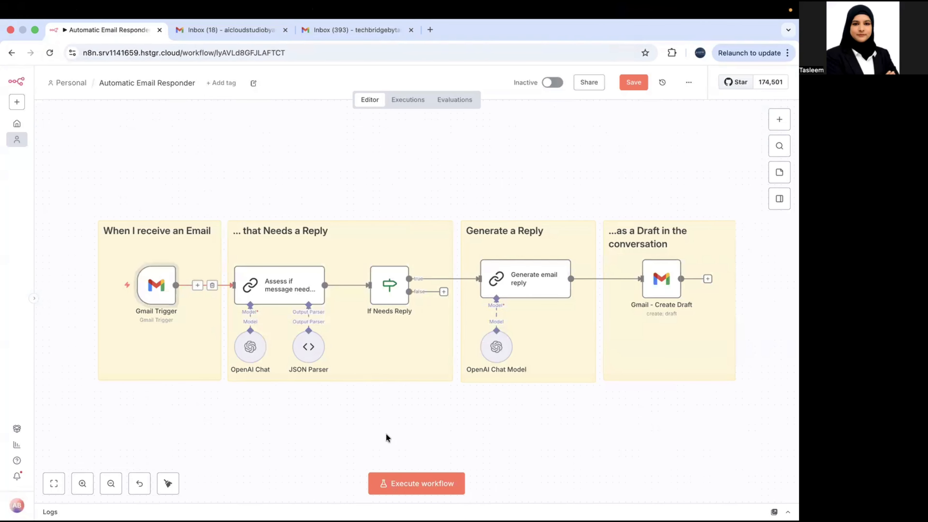
left_click(422, 486)
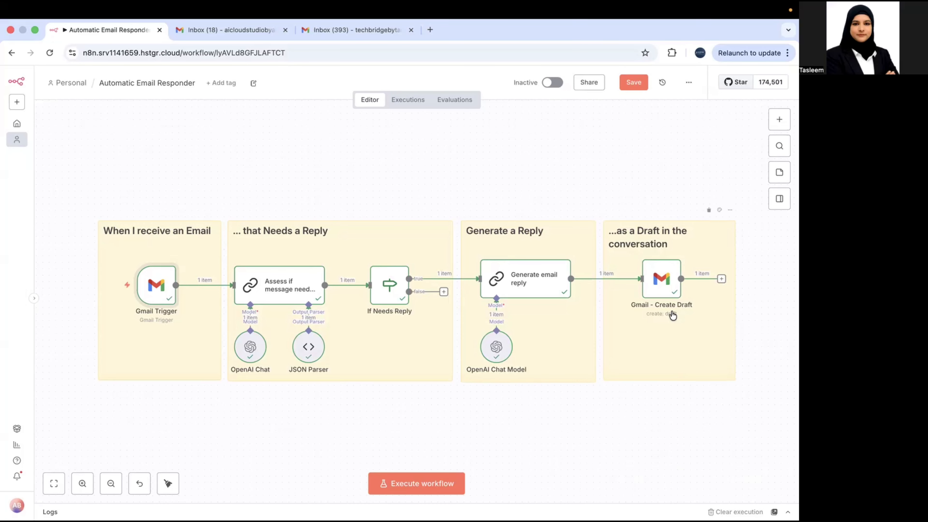
Step: Examine the Gmail Trigger node's output, including the received email's subject and message text, and return to the canvas
right_click(158, 287)
left_click(172, 301)
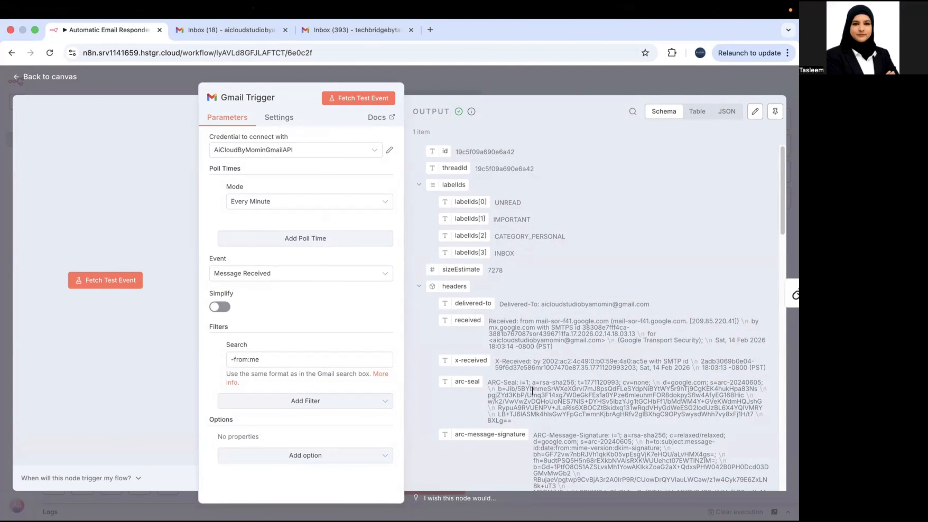
scroll(576, 420, "down", 6)
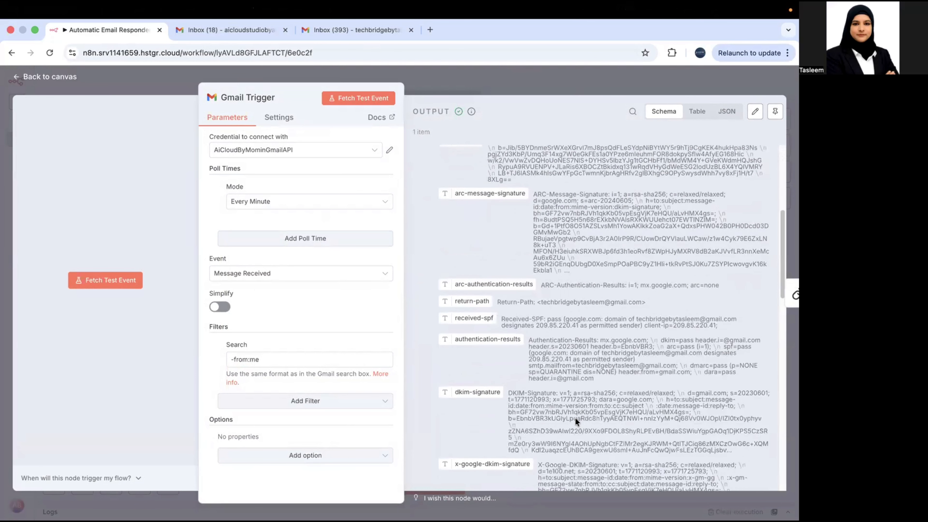
scroll(576, 420, "down", 2)
scroll(575, 418, "down", 7)
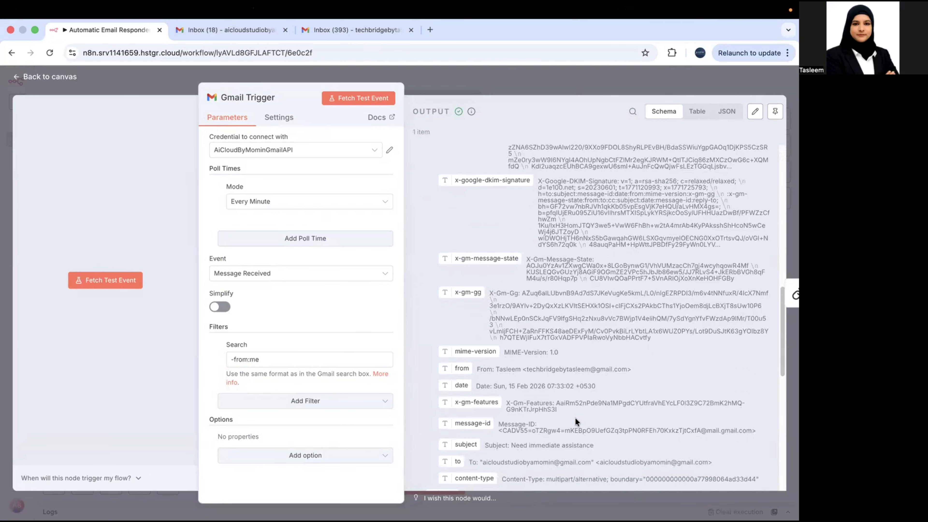
scroll(574, 417, "down", 5)
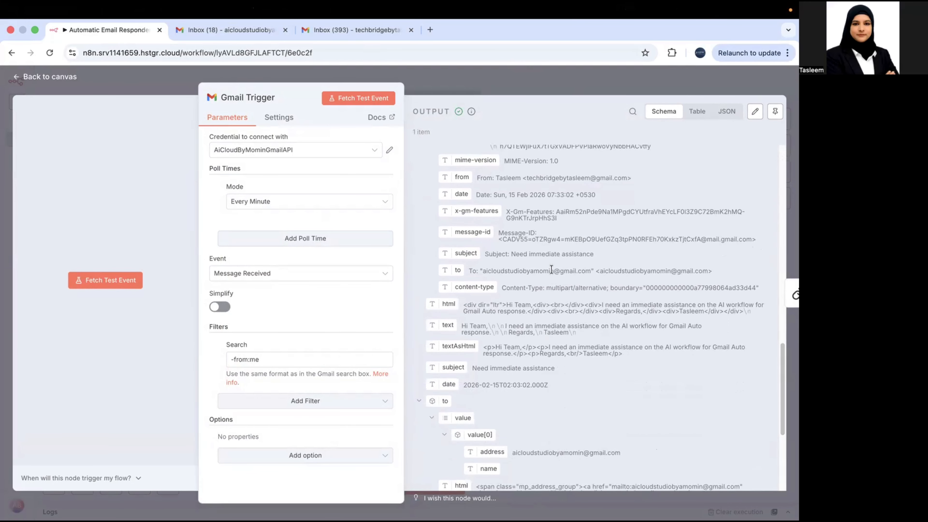
left_click_drag(511, 254, 604, 251)
scroll(562, 314, "down", 3)
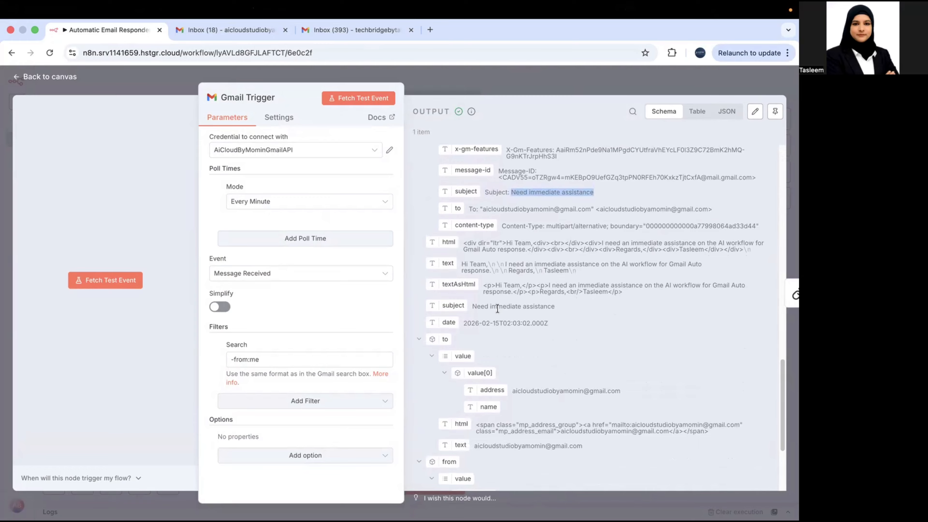
scroll(533, 410, "down", 2)
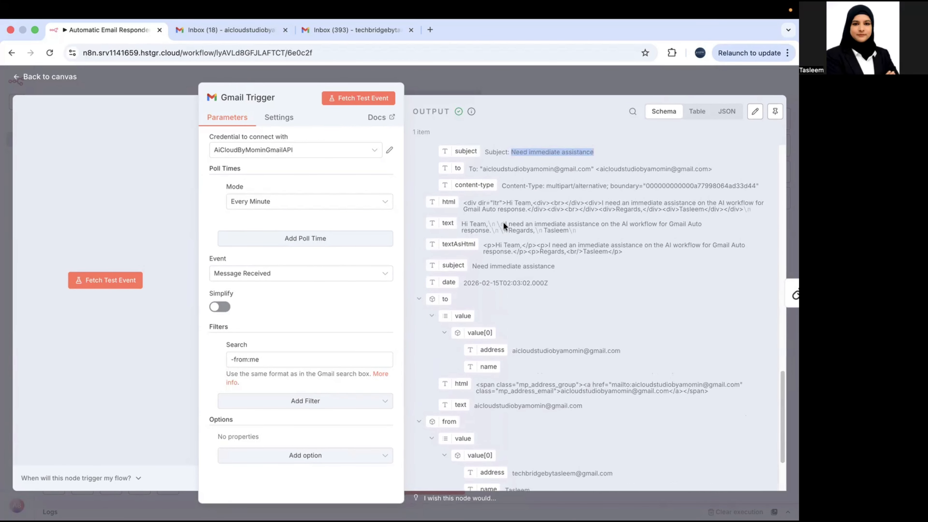
left_click(504, 223)
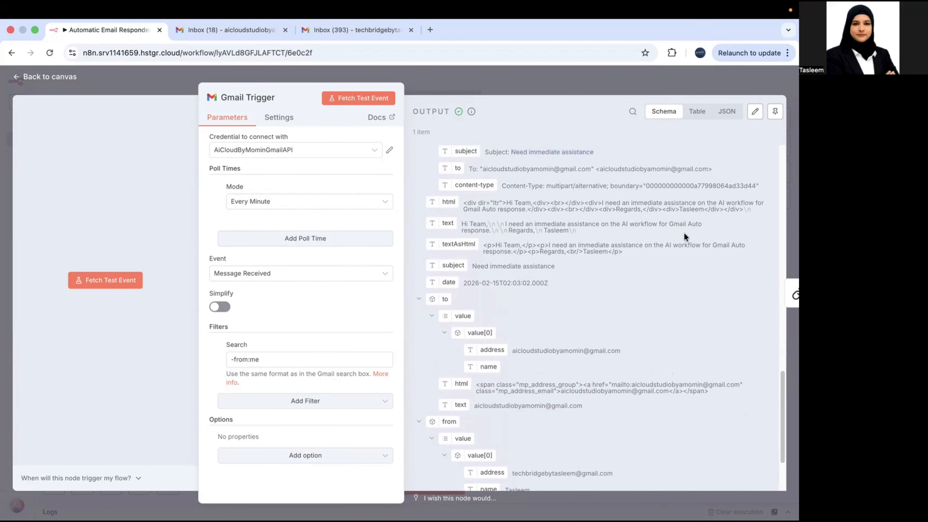
left_click_drag(703, 224, 611, 228)
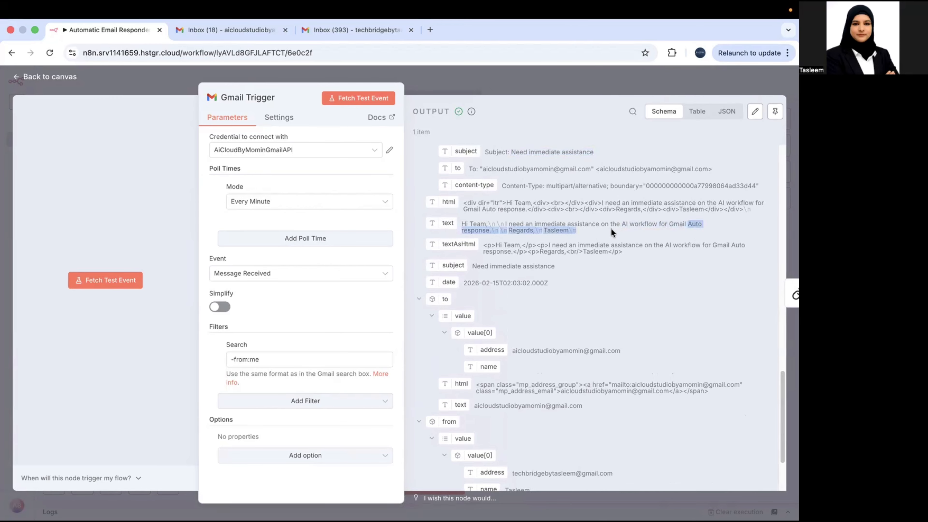
left_click(573, 221)
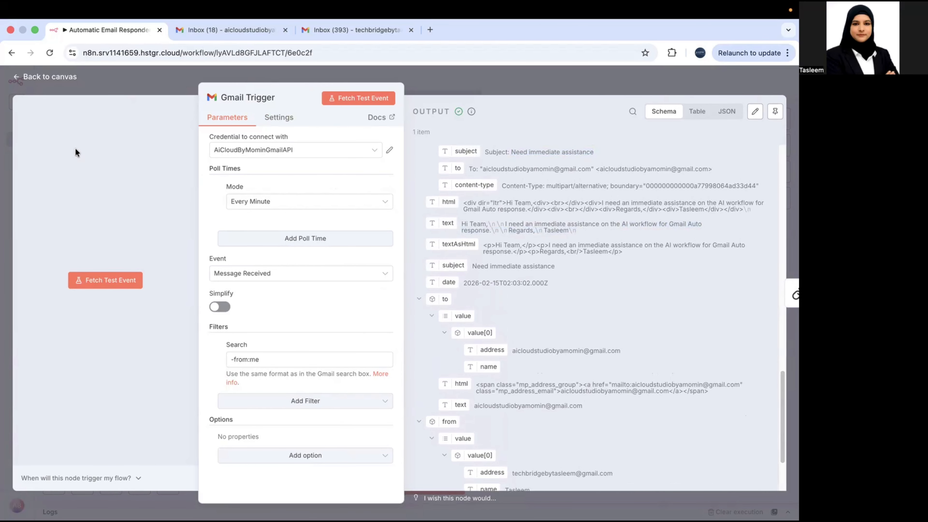
left_click(61, 77)
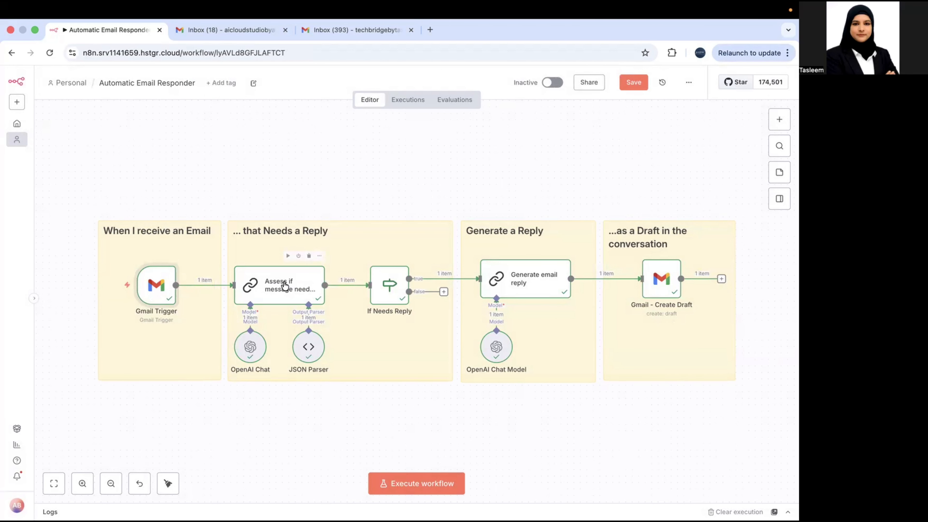
Step: Check the output of the "Assess if message needs a reply" node and return to the canvas
right_click(285, 291)
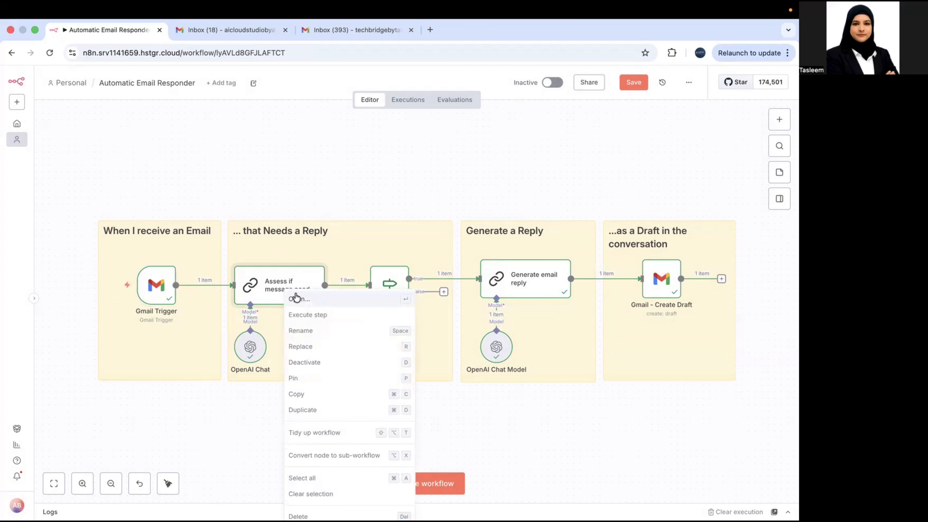
left_click(297, 299)
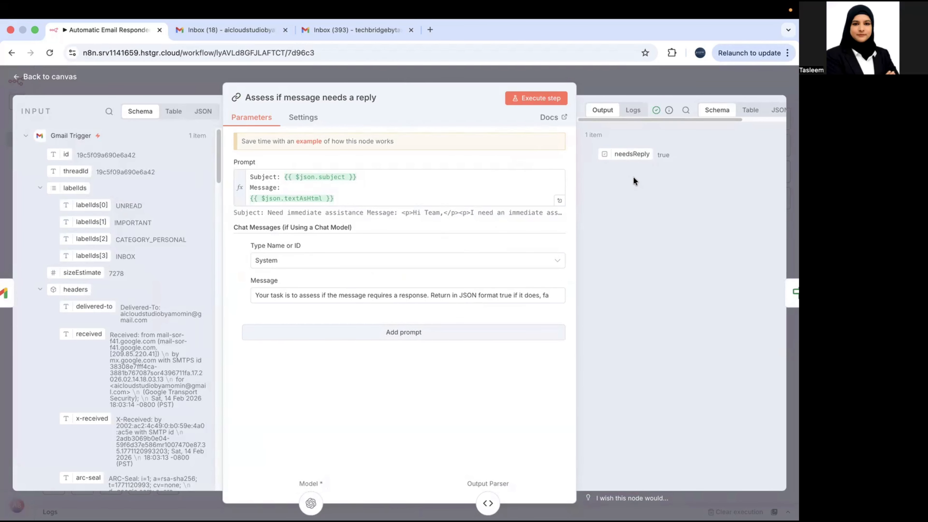
left_click(58, 77)
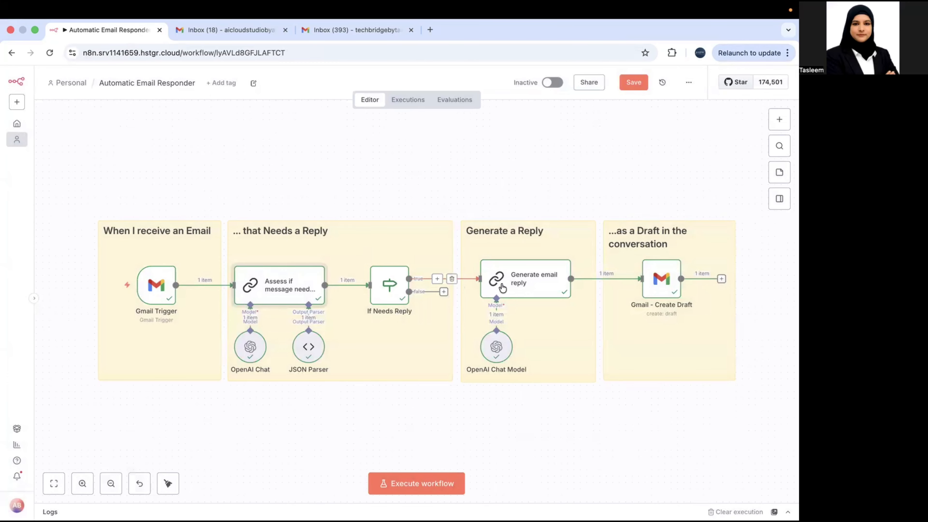
Step: Read the reply text produced by the "Generate email reply" node and return to the canvas
right_click(529, 282)
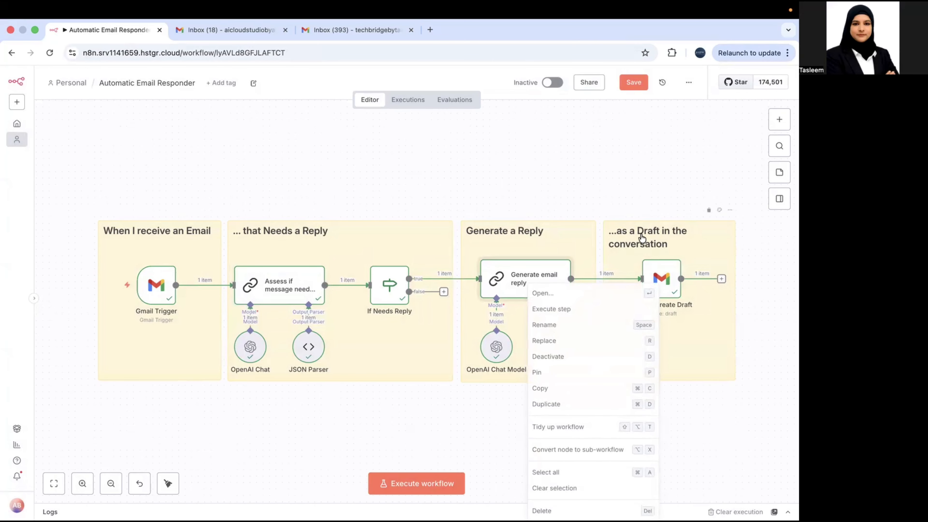
left_click(583, 298)
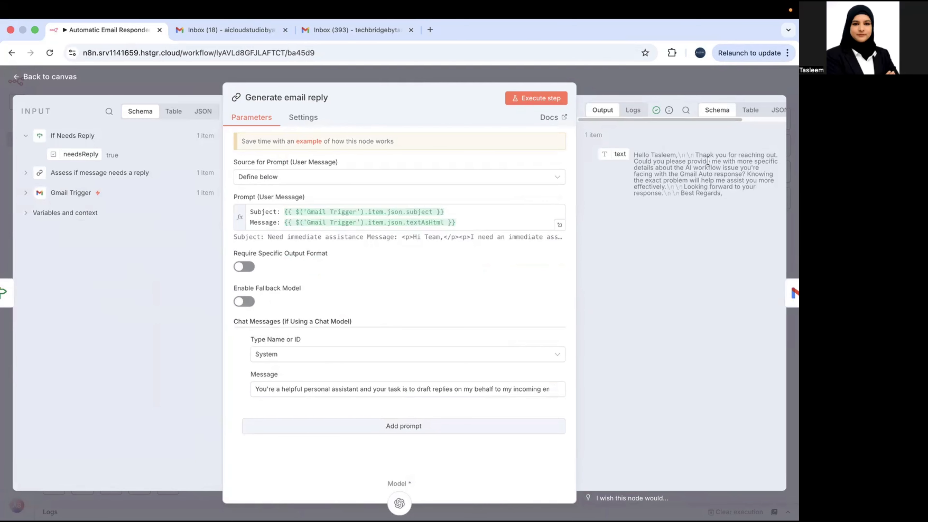
left_click_drag(694, 154, 757, 204)
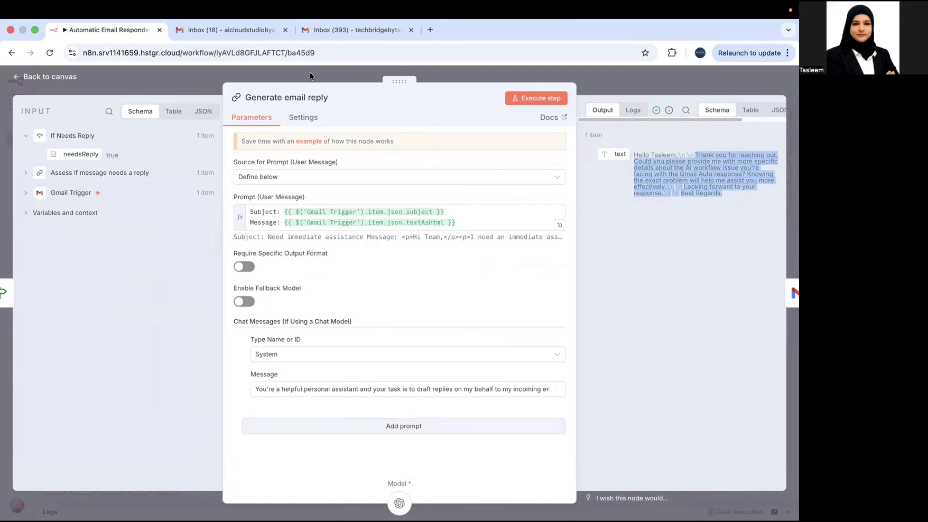
left_click(68, 83)
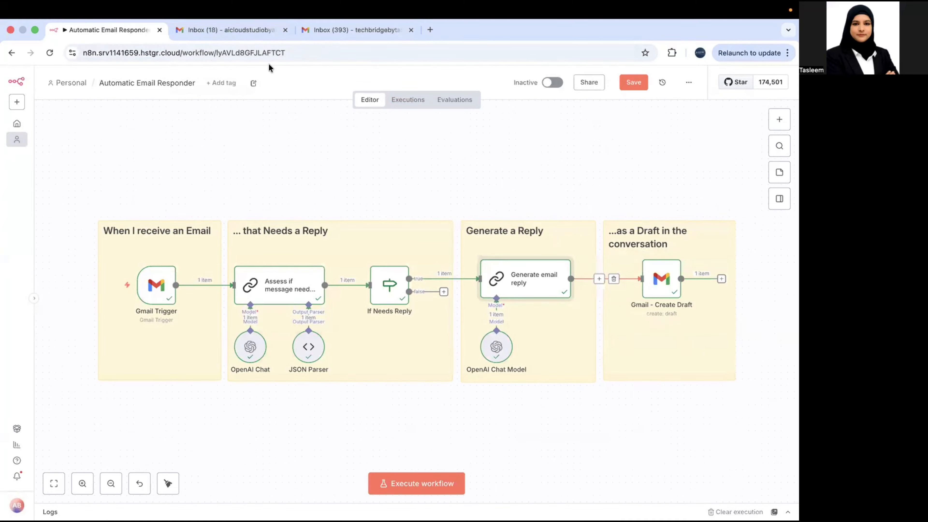
Step: Switch to the monitored Gmail inbox and open the "Need immediate assistance" conversation to view its draft reply
left_click(230, 31)
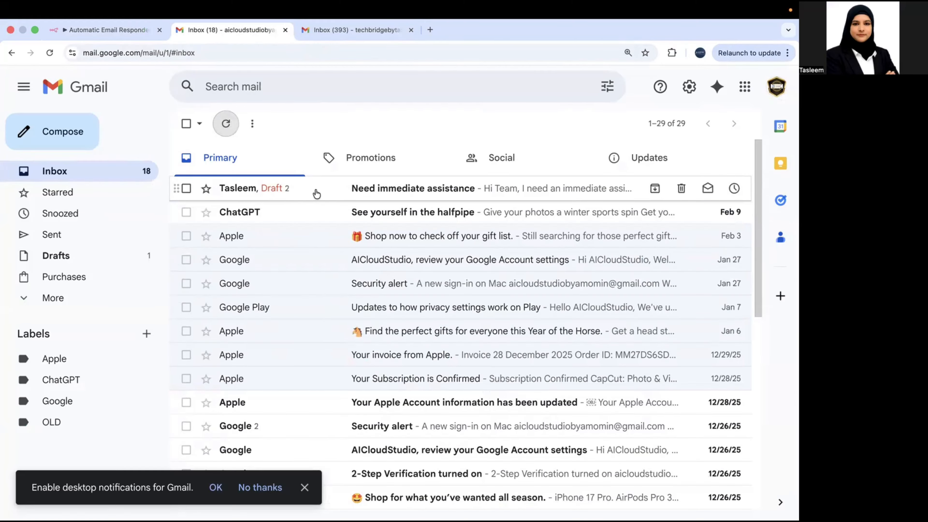
left_click(420, 195)
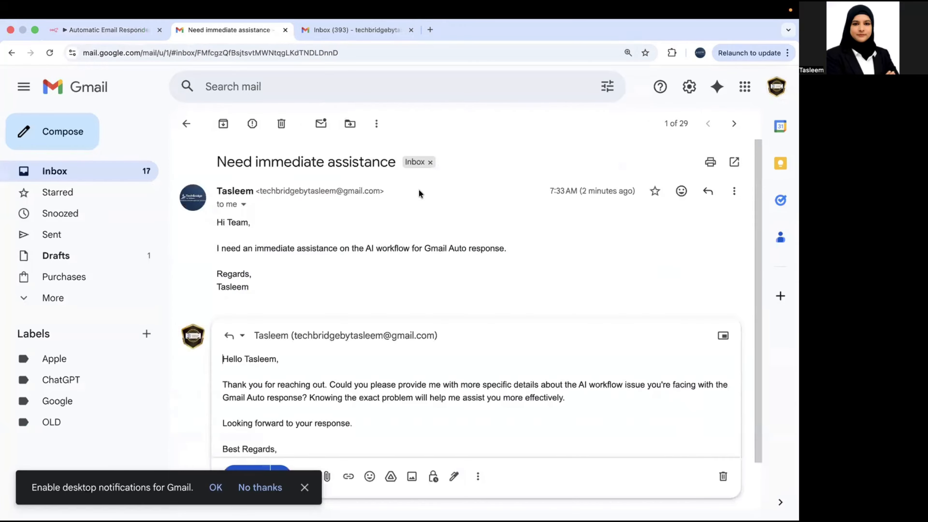
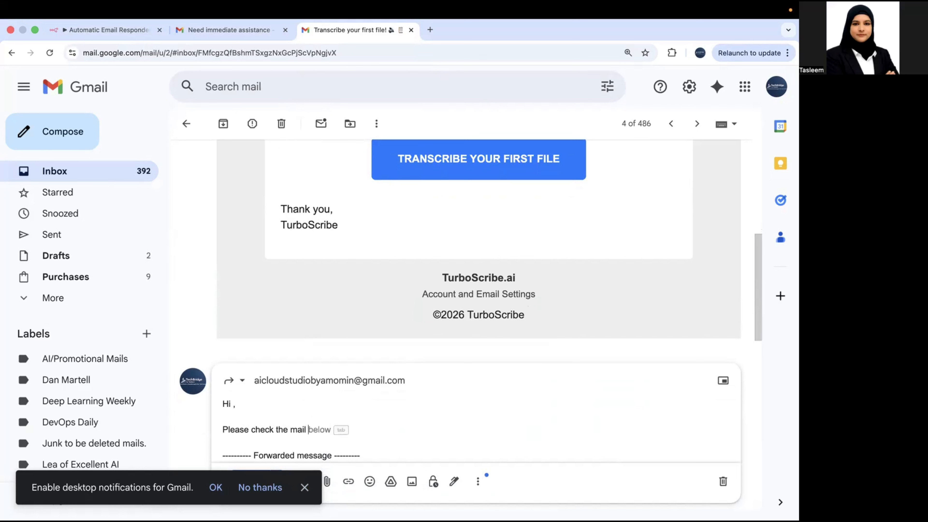
Step: Complete the forwarded TurboScribe email's note as "Please check the mail below and respond accordingly." and send it to the monitored account
type("respond accordingly.")
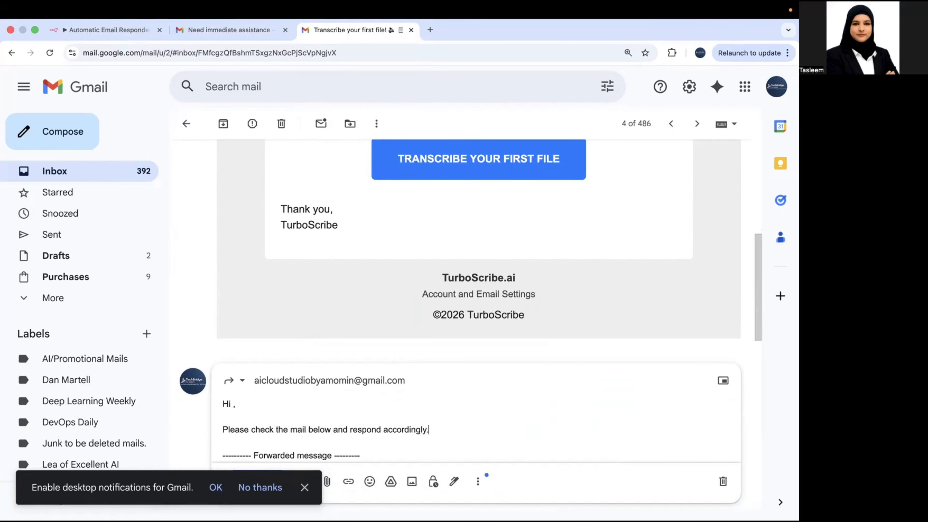
key("Return")
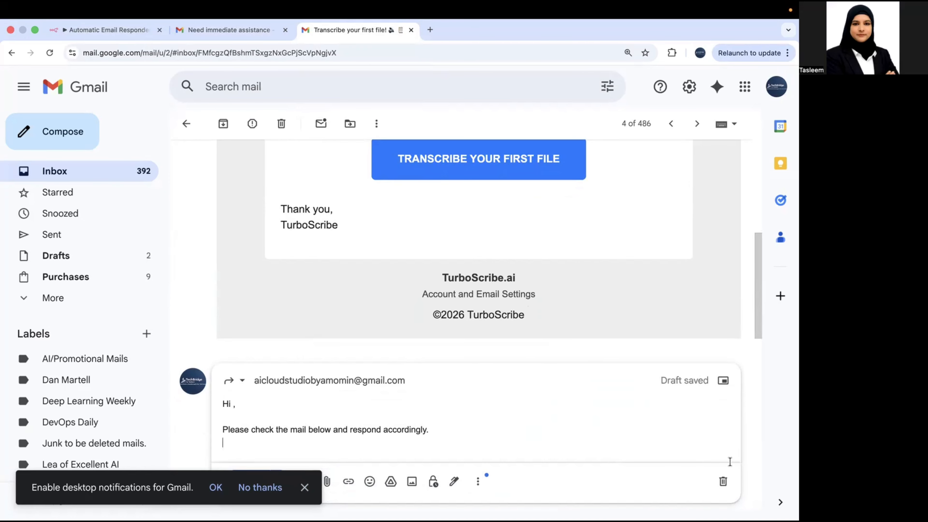
scroll(524, 435, "down", 5)
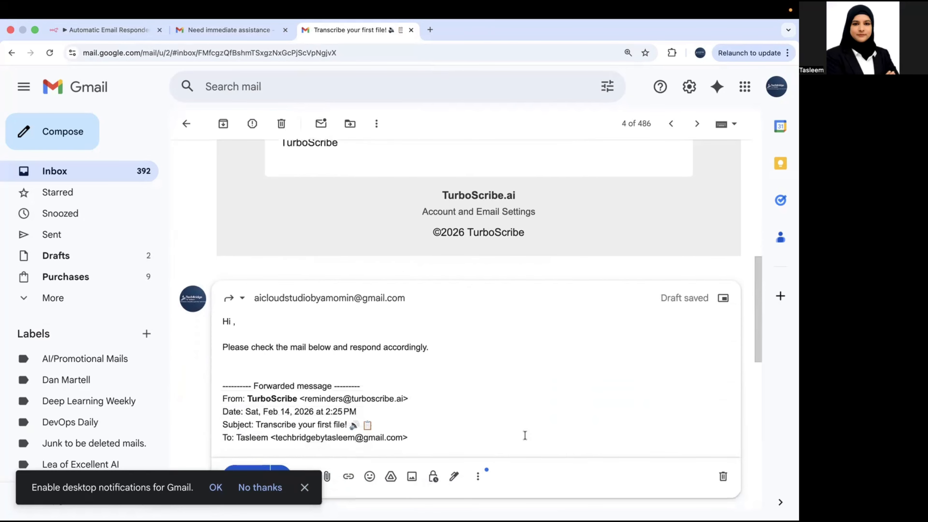
left_click(305, 488)
left_click(244, 478)
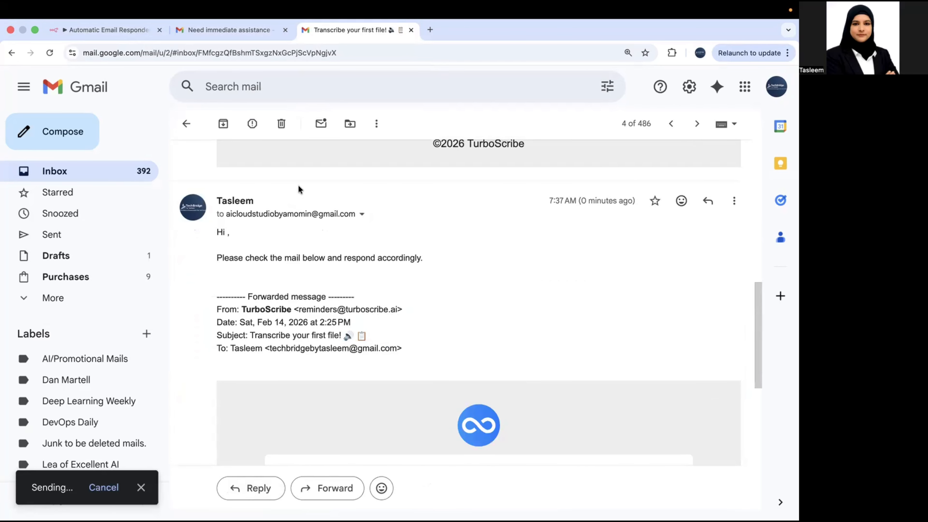
Step: Return to the monitored Gmail account's inbox and refresh it to check for the forwarded email
left_click(232, 33)
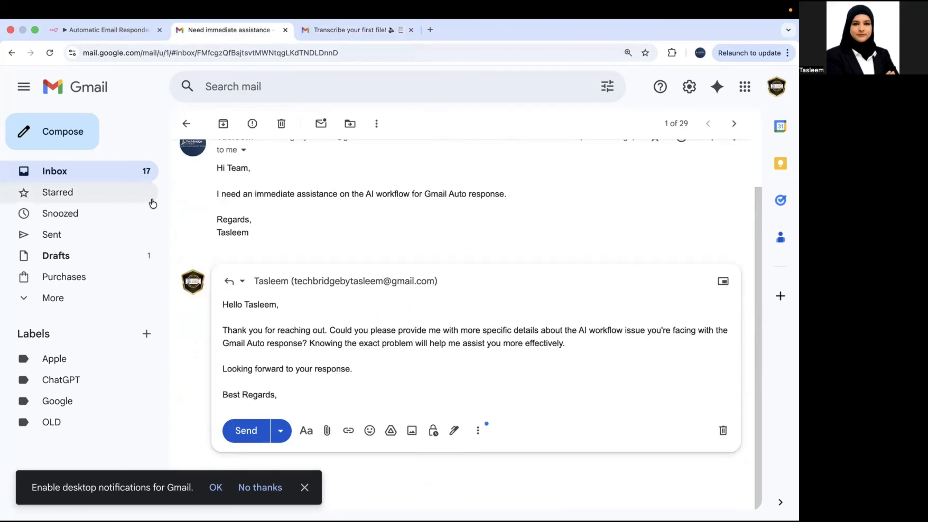
left_click(73, 173)
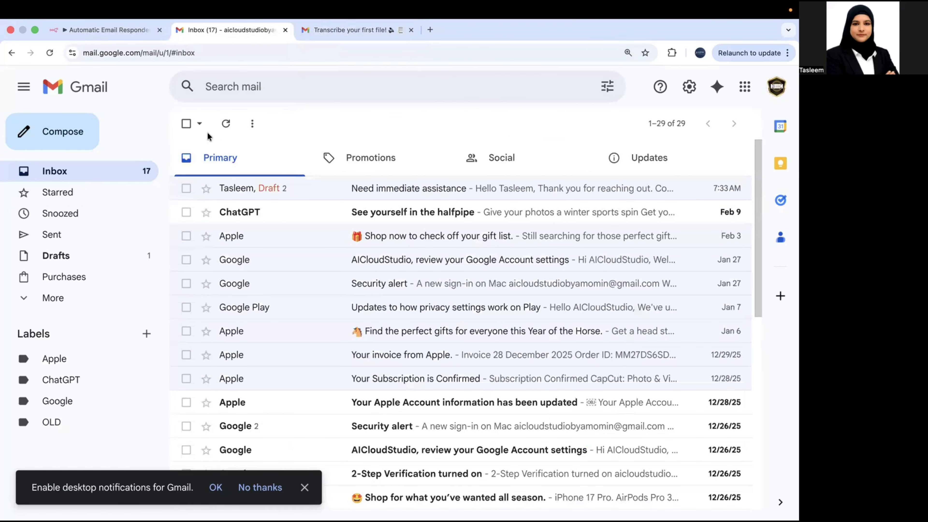
left_click(225, 123)
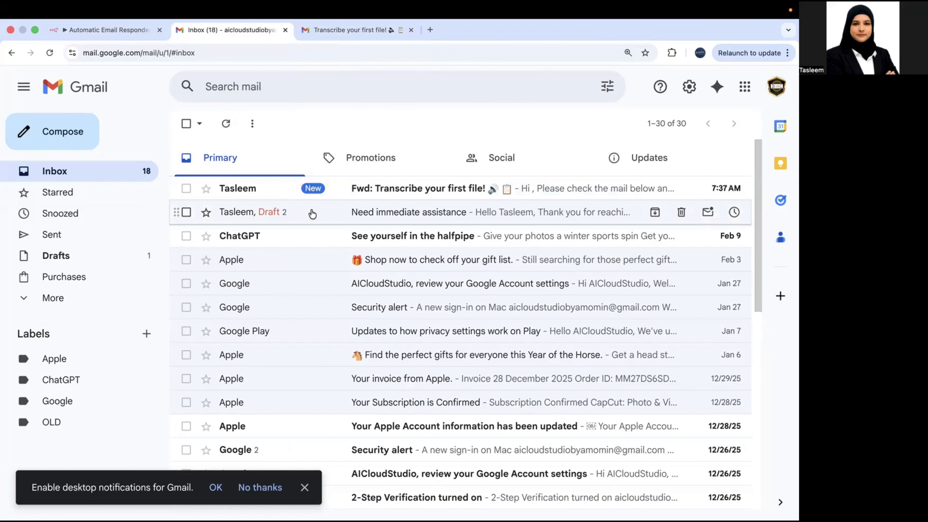
Step: Switch to n8n and execute the Automatic Email Responder workflow again for the forwarded email
left_click(97, 30)
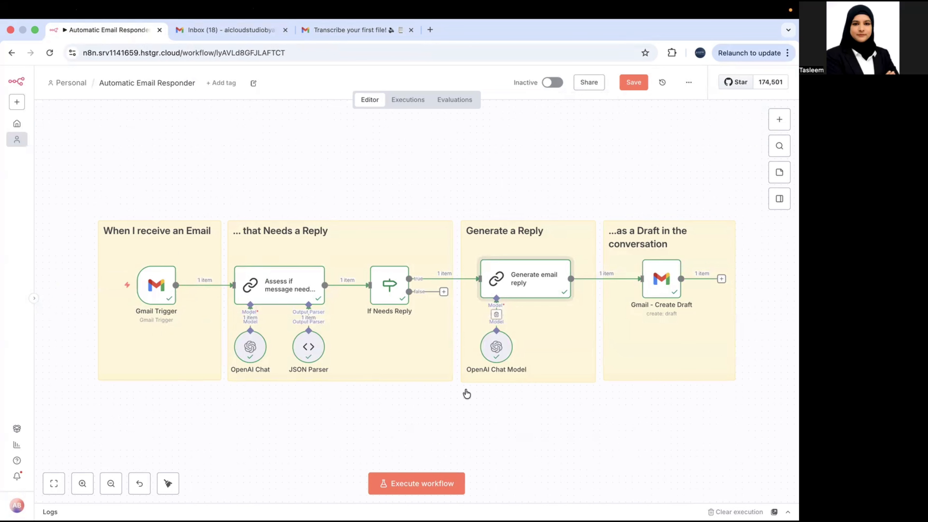
left_click(405, 483)
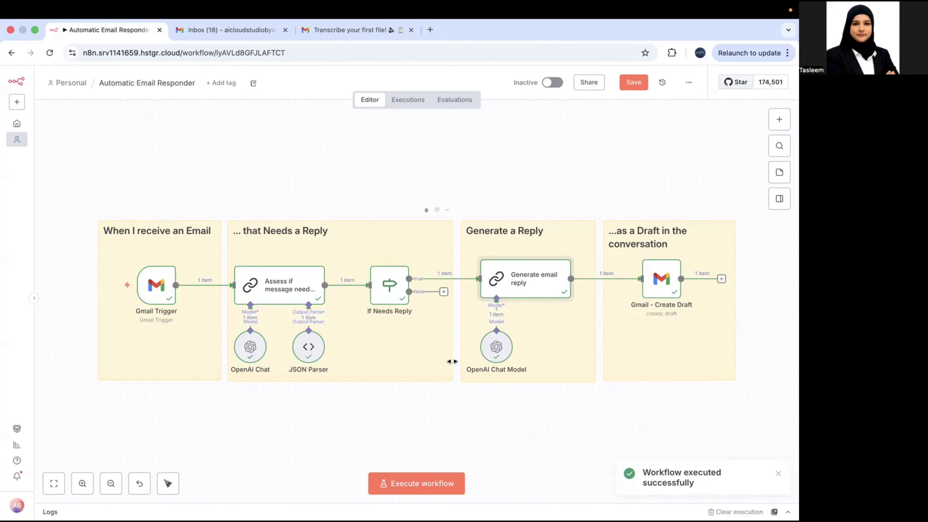
Step: Reload the monitored Gmail inbox and open the "Fwd: Transcribe your first file!" conversation to review its message and draft reply
left_click(230, 31)
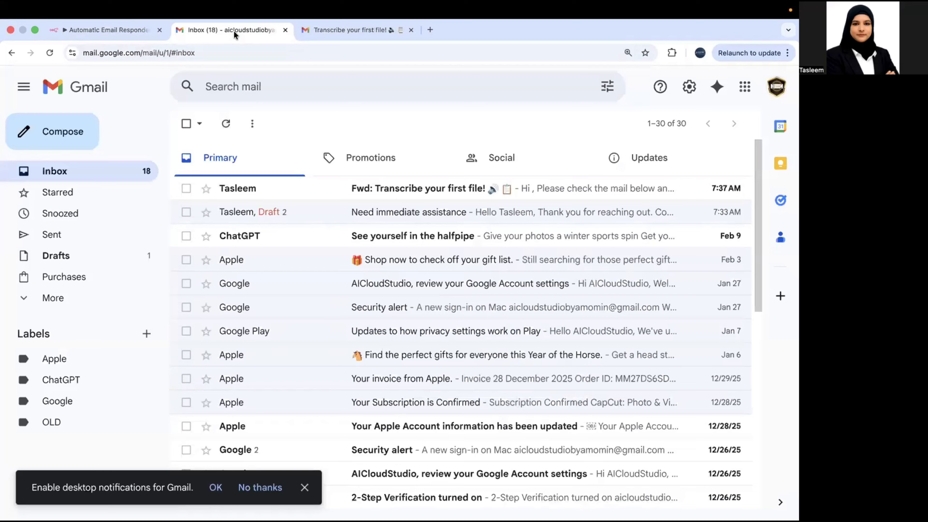
left_click(50, 54)
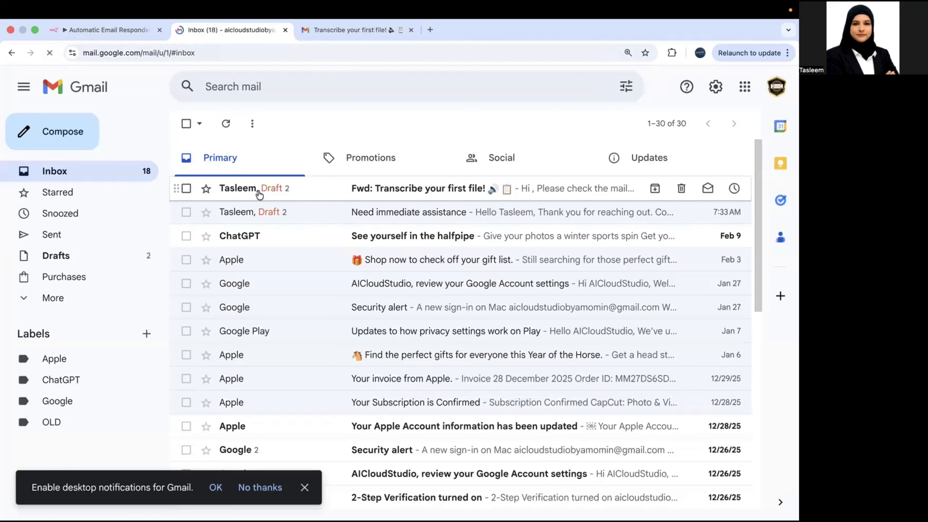
left_click(403, 196)
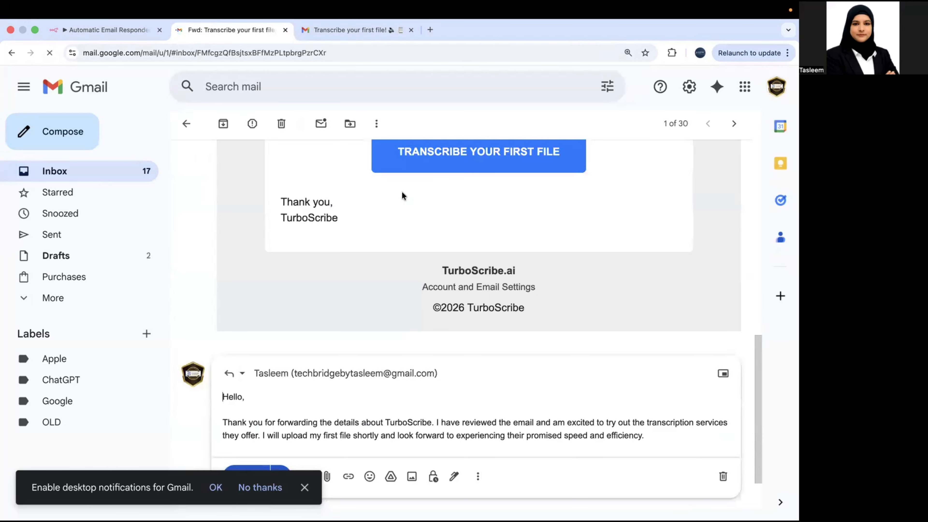
scroll(401, 192, "up", 5)
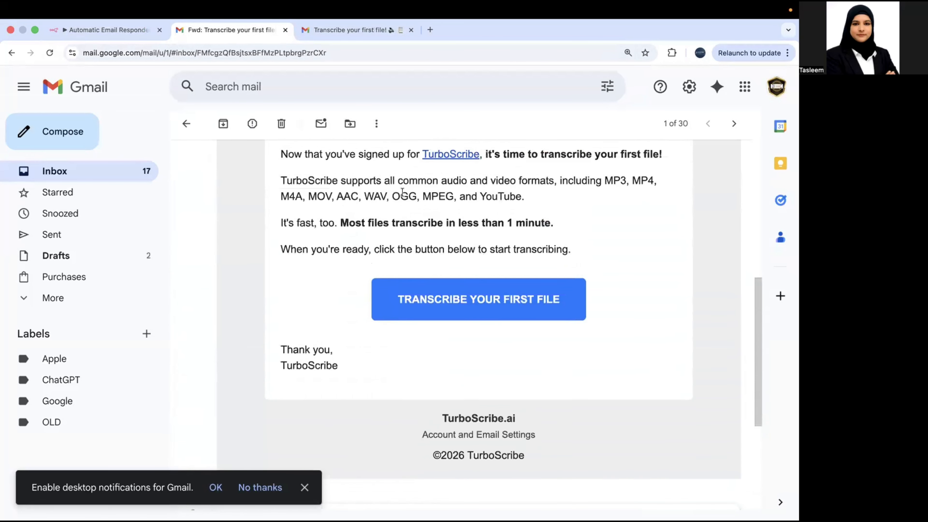
Step: Review the draft reply to the forwarded TurboScribe email and compare it with the completed workflow run in n8n
scroll(414, 263, "down", 6)
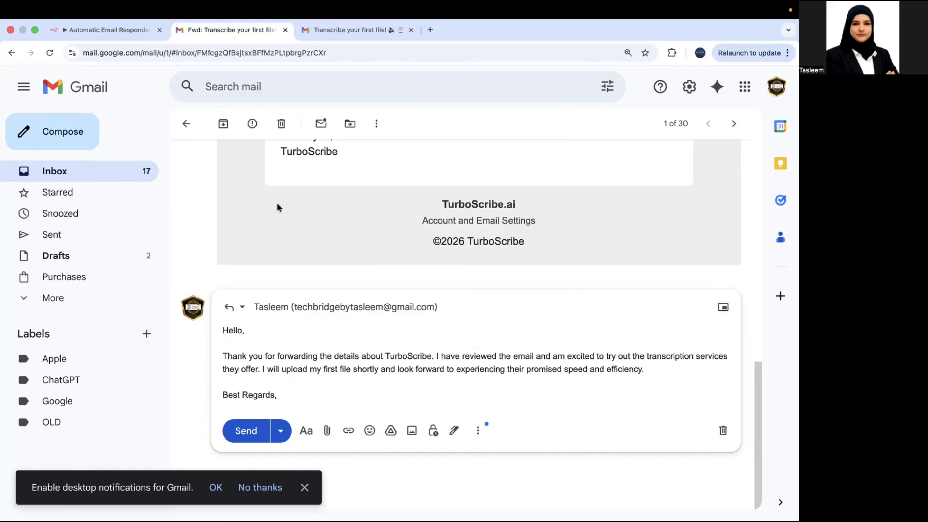
left_click(109, 33)
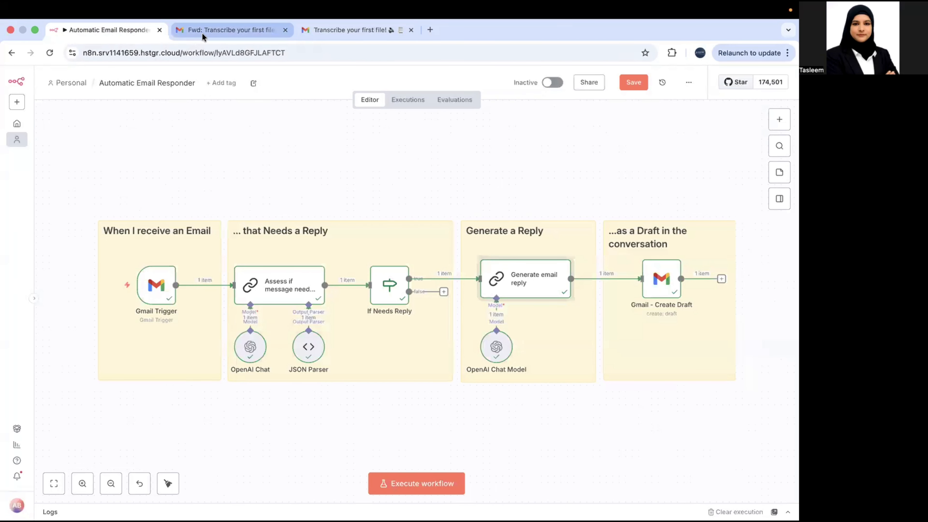
left_click(211, 33)
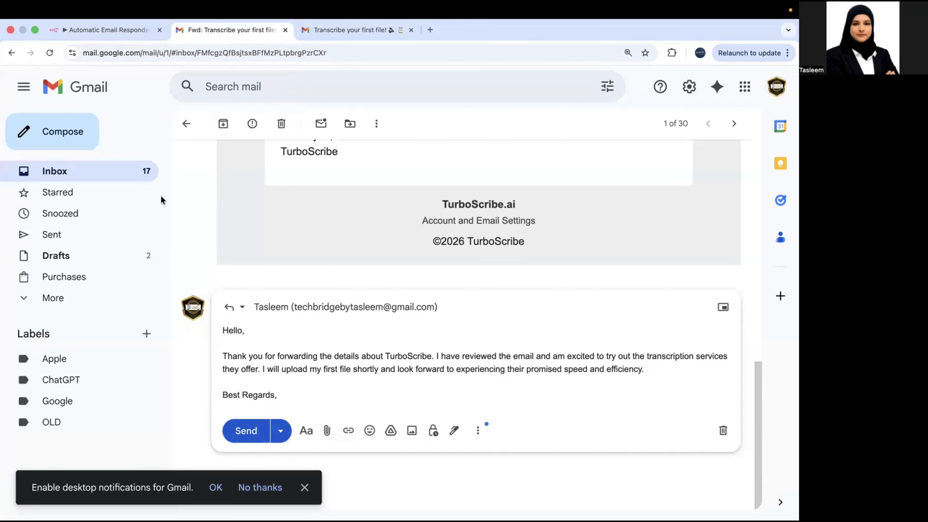
Step: In the sender's Gmail account, start a new email to the monitored account with the subject "n8n Automation details"
mouse_move(112, 13)
left_click(350, 30)
left_click(62, 132)
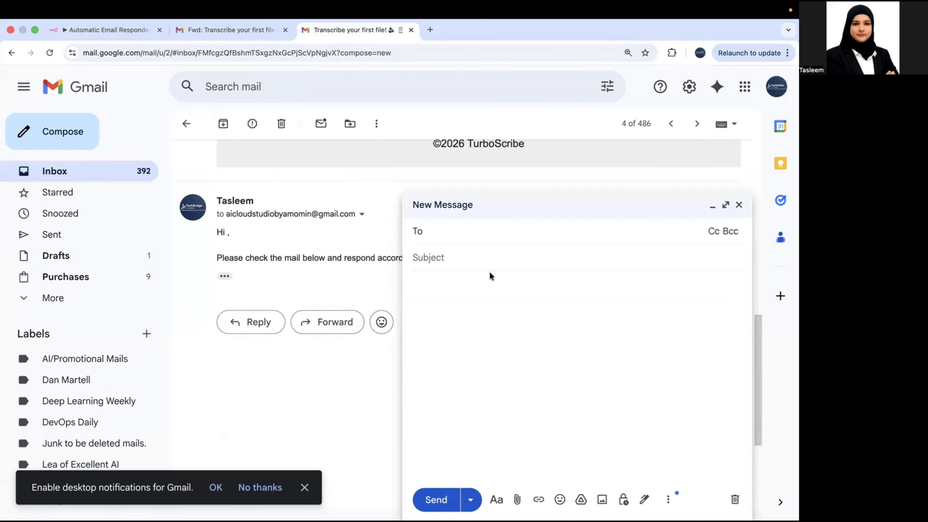
type("Automat")
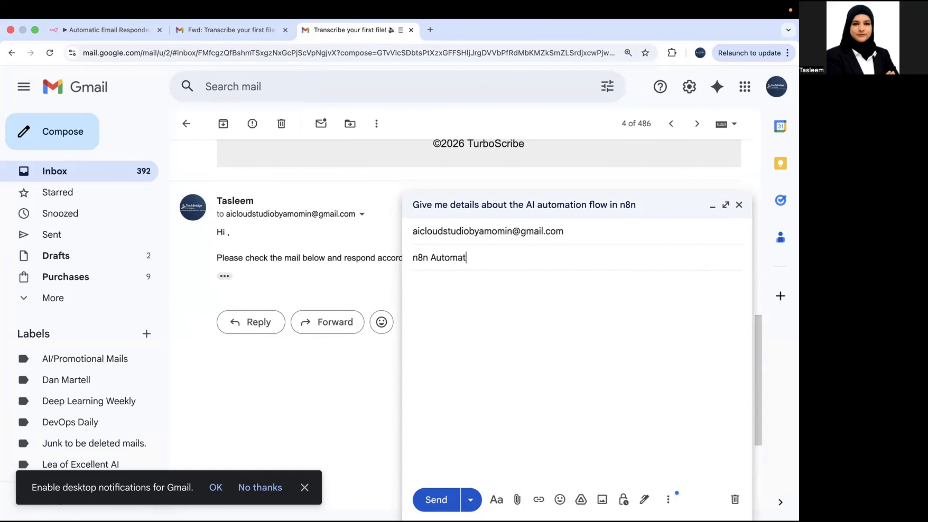
type("ion details")
Step: Write "Give me details about the AI automation workflow in n8n, using simple to understand use case." as the message and send it
left_click(466, 306)
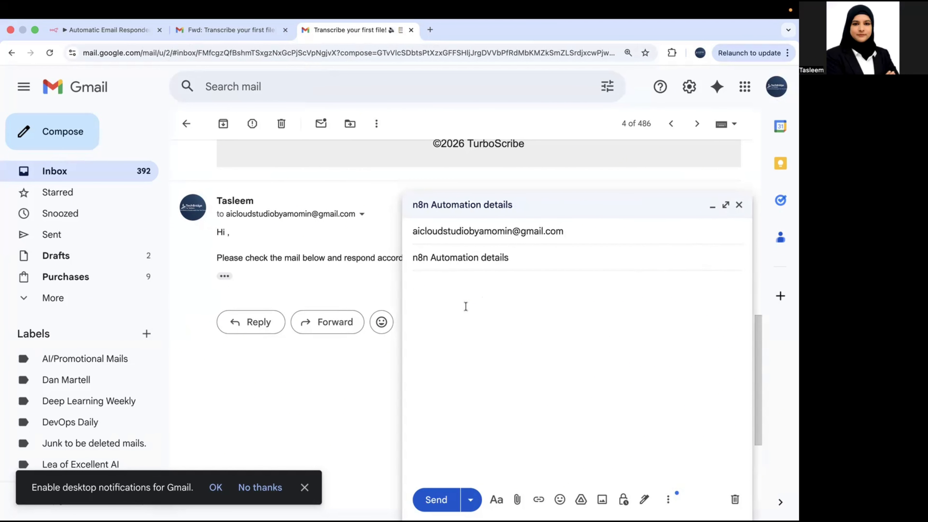
type("Give me details about the AI automation flow in n8n")
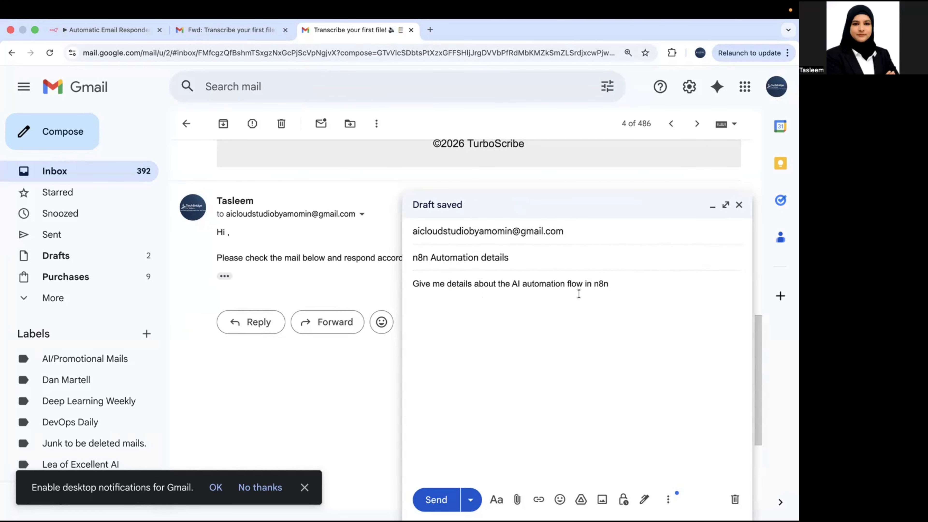
left_click(565, 283)
type("workflow in n8n, using simple")
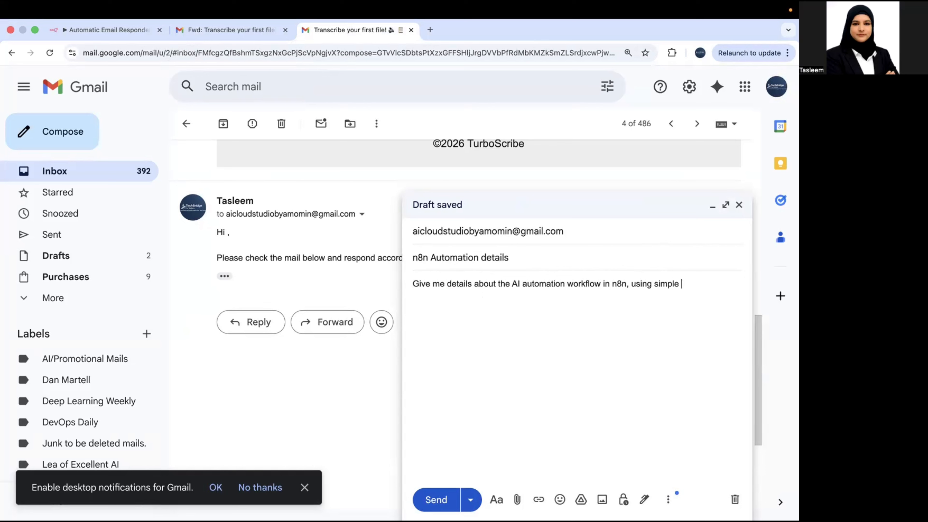
type(" to understand")
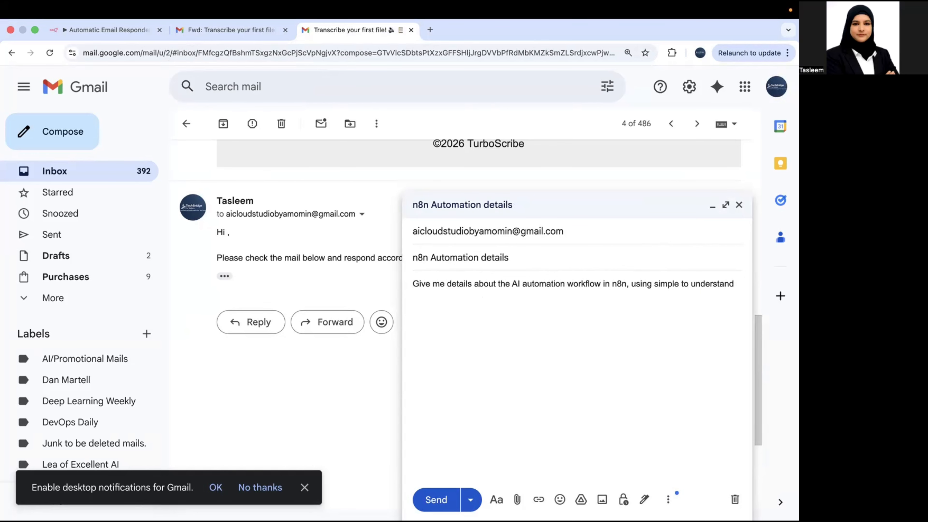
type(" use case.")
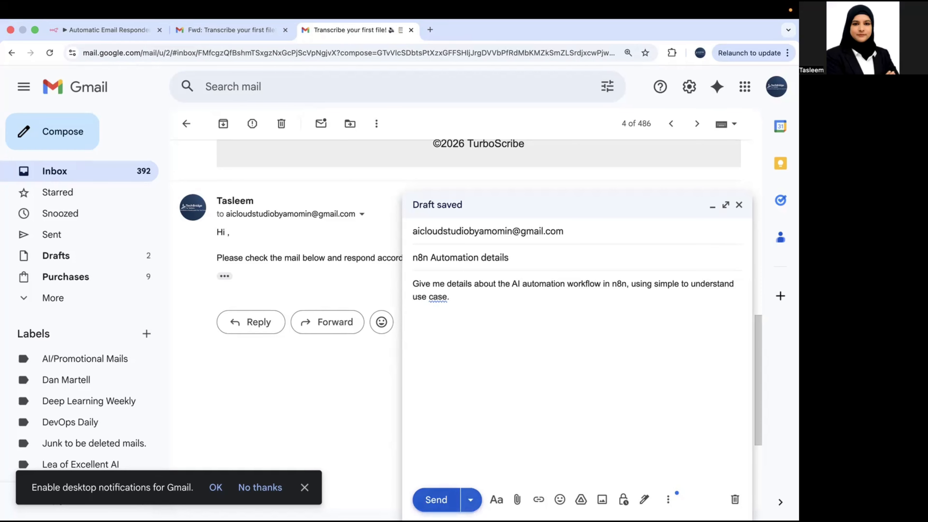
left_click(434, 499)
Step: Reload the monitored account's inbox to check for the "n8n Automation details" email and execute the Automatic Email Responder workflow in n8n
left_click(233, 29)
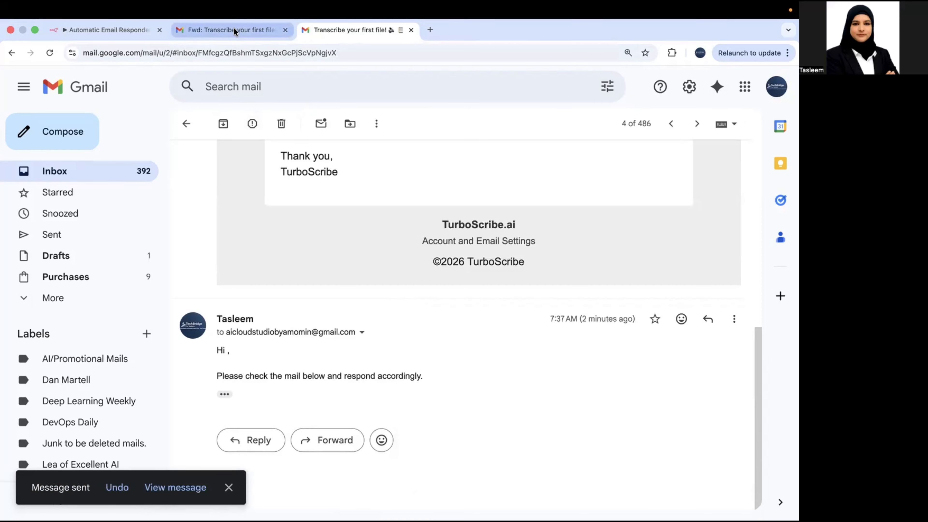
left_click(78, 164)
left_click(50, 52)
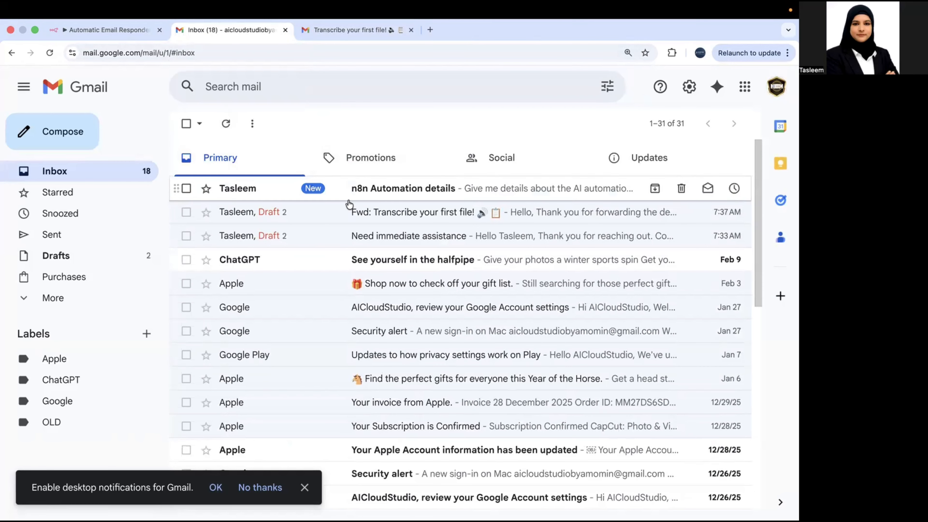
left_click(128, 27)
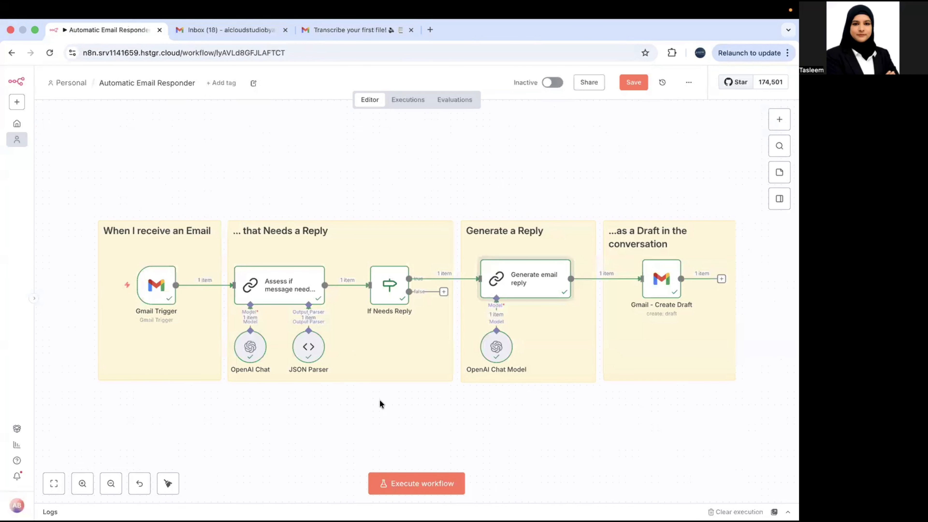
left_click(416, 479)
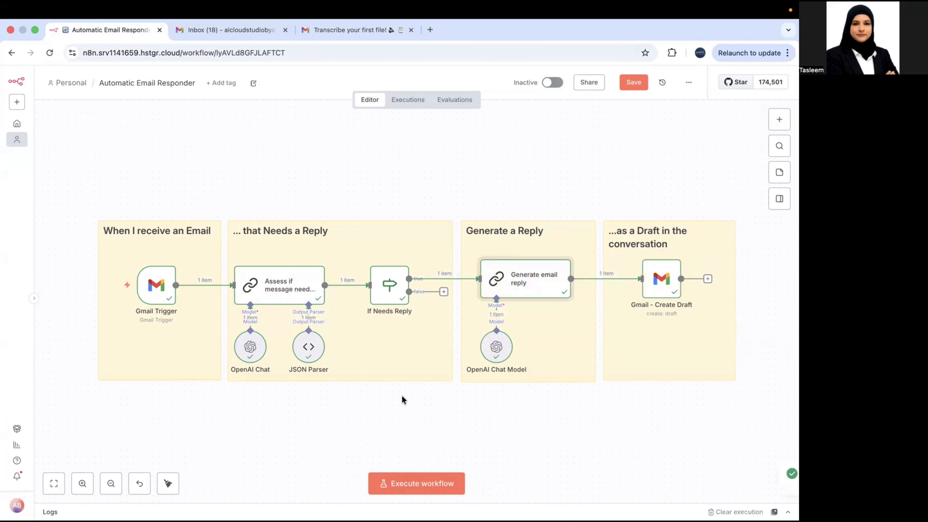
Step: Open the "n8n Automation details" conversation in the monitored Gmail account and review its draft reply
left_click(263, 31)
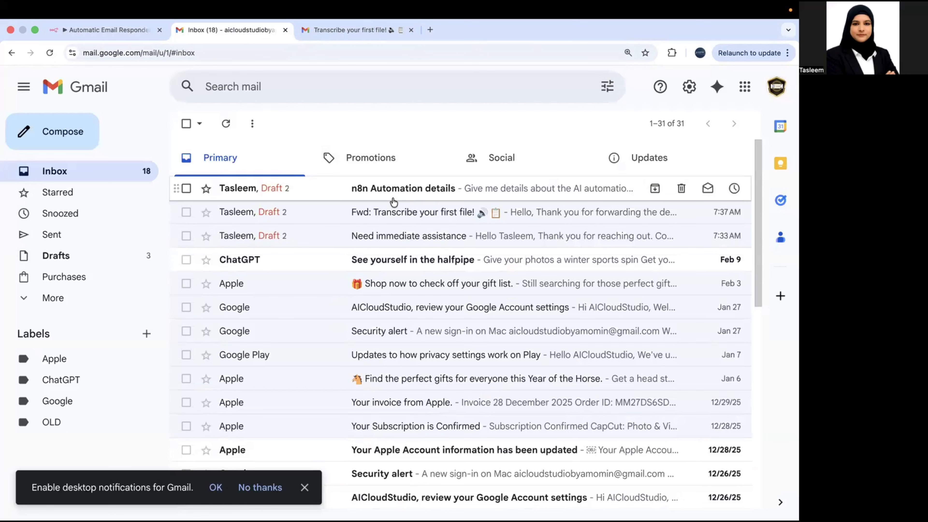
left_click(407, 195)
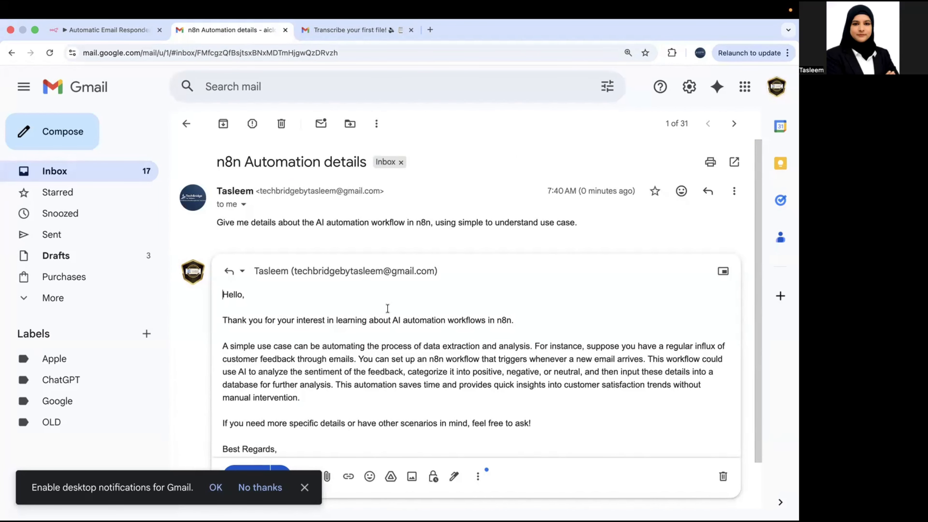
scroll(388, 308, "down", 3)
scroll(387, 308, "up", 2)
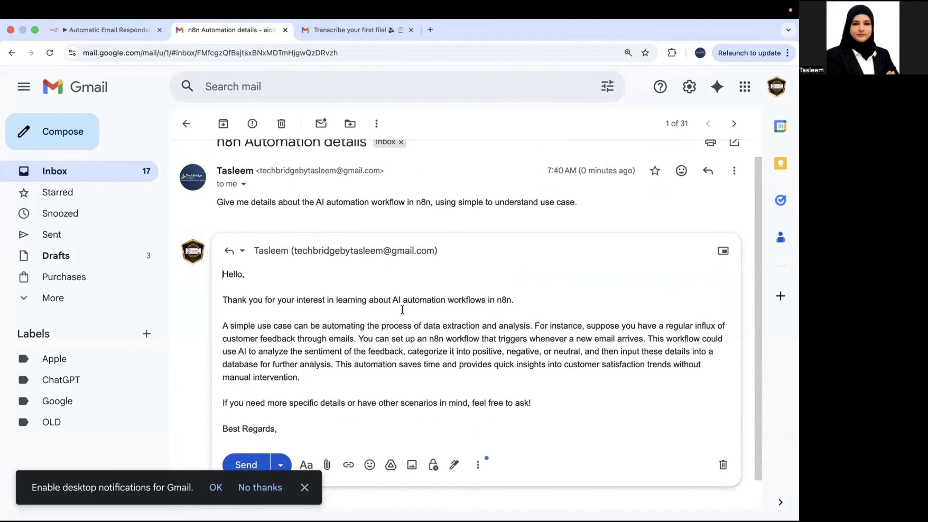
scroll(437, 312, "down", 2)
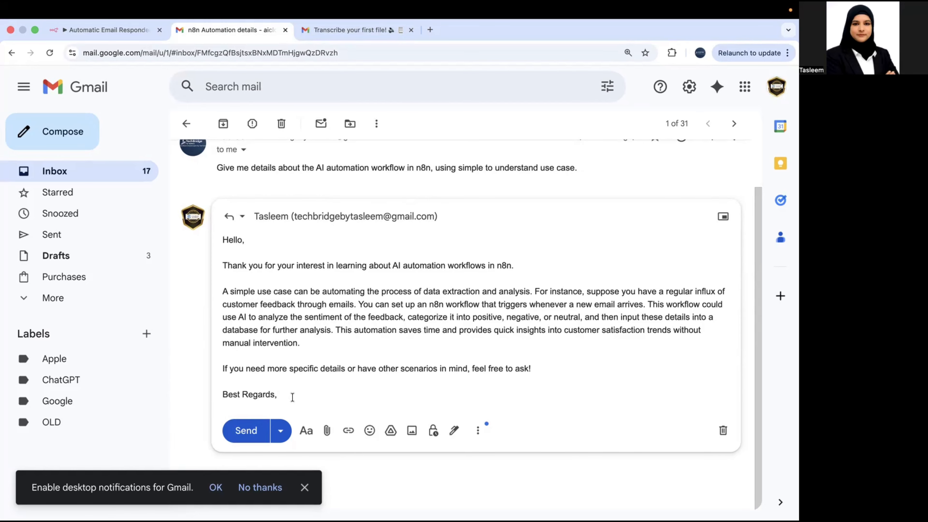
Step: Switch to n8n to examine the workflow up to the Gmail - Create Draft node, and return to the draft in Gmail
left_click(108, 31)
mouse_move(655, 281)
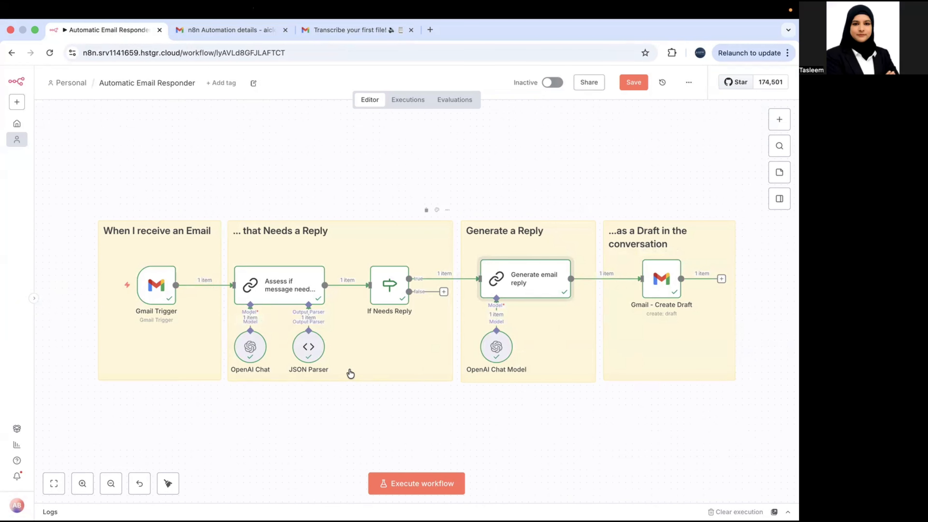
mouse_move(663, 298)
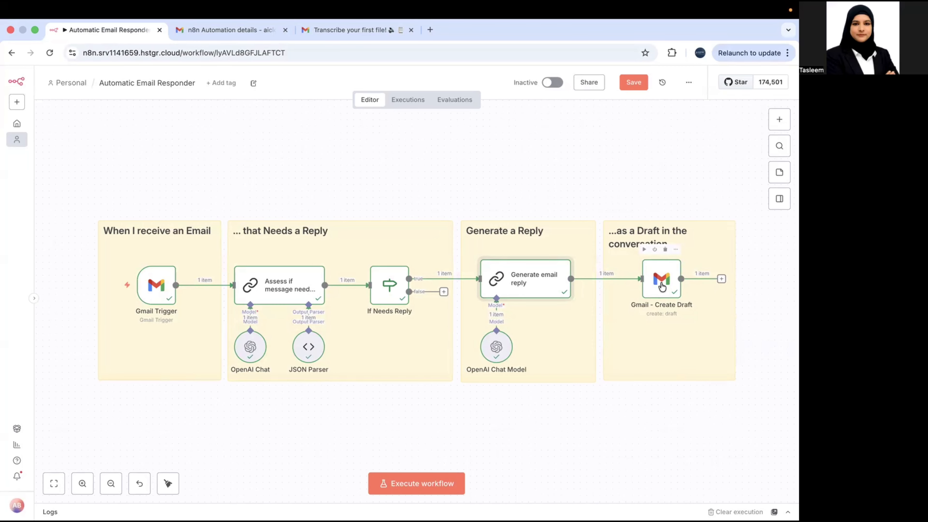
left_click(237, 27)
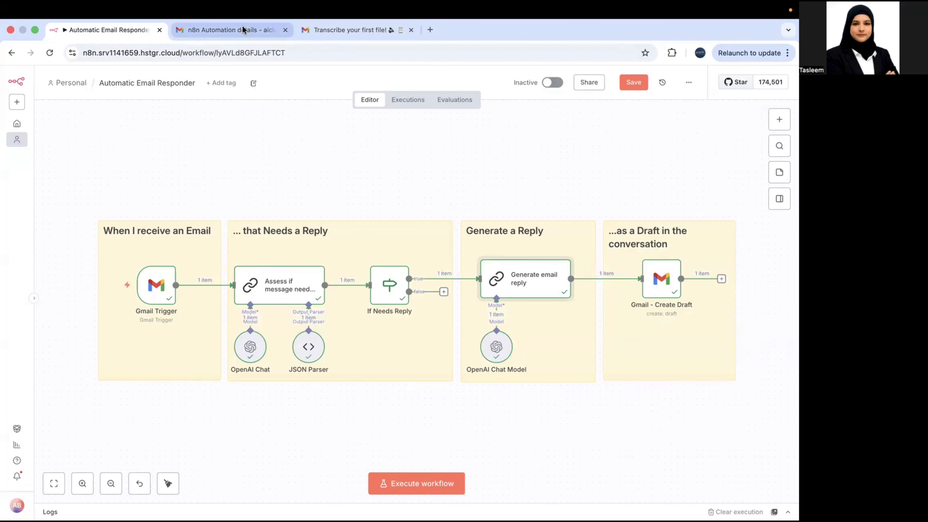
left_click(242, 26)
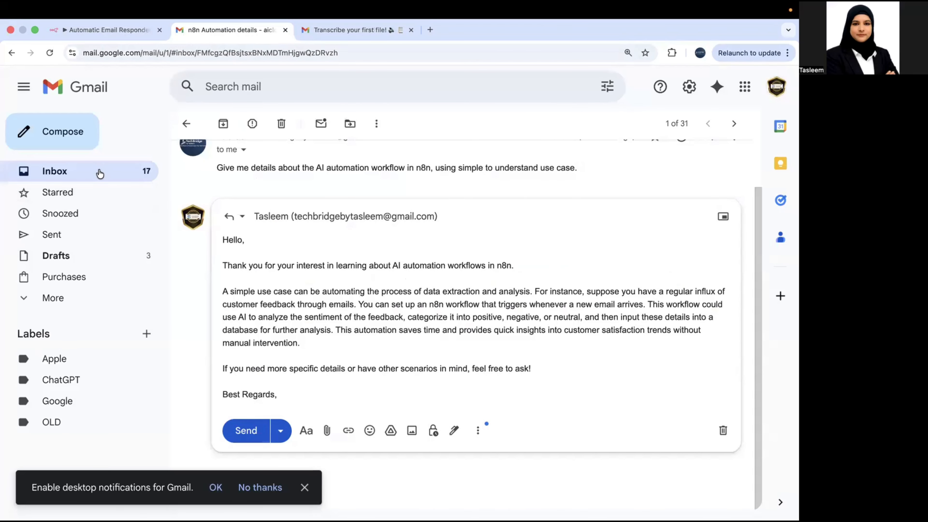
Step: From the sender's Gmail account, send the monitored account an email with subject "test mail" and message "this mail needs no reply."
left_click(334, 35)
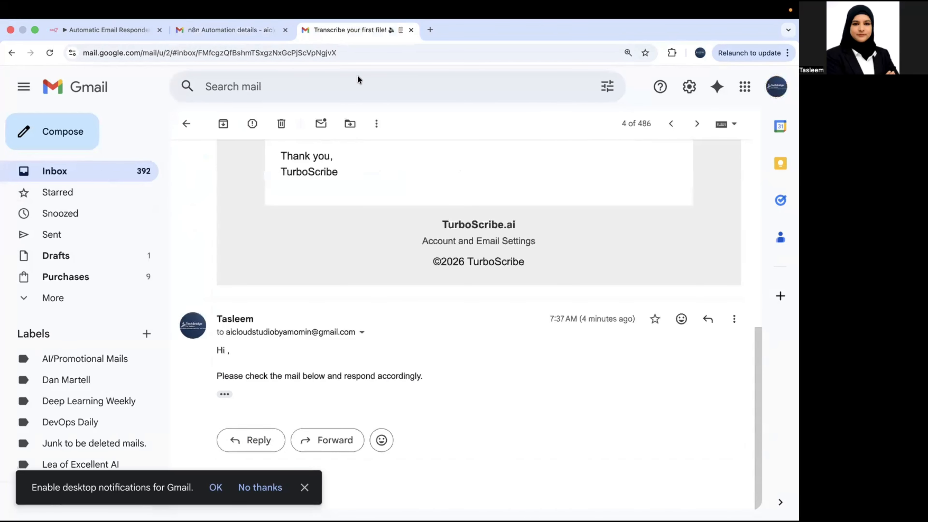
left_click(67, 148)
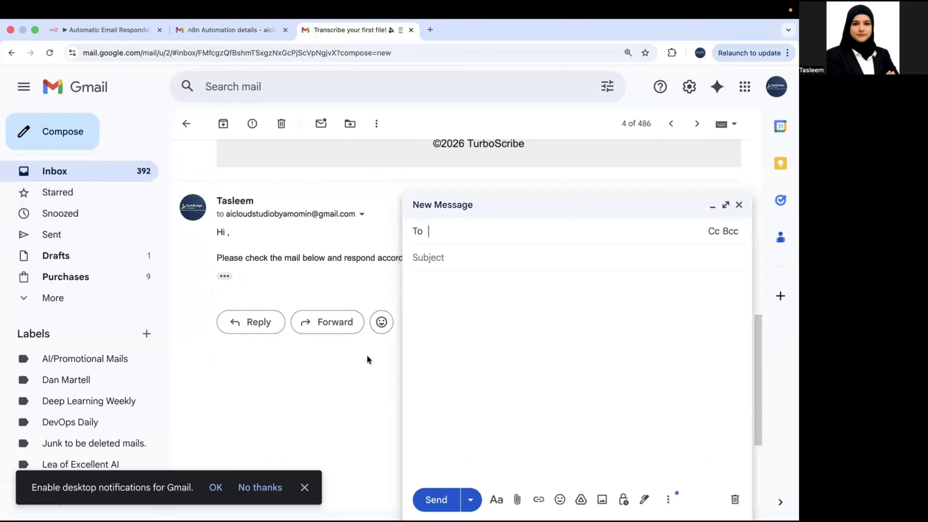
left_click(489, 269)
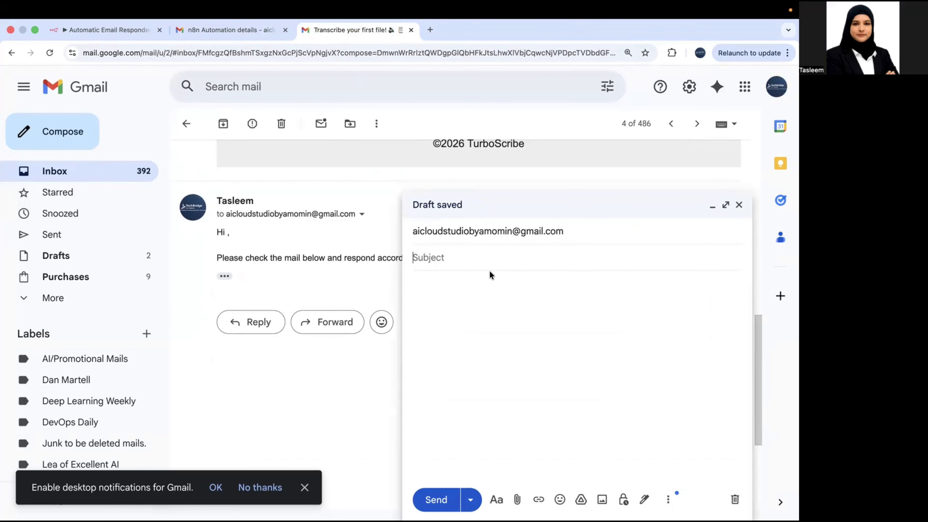
type("test mail")
left_click(497, 320)
type("this mail needs to")
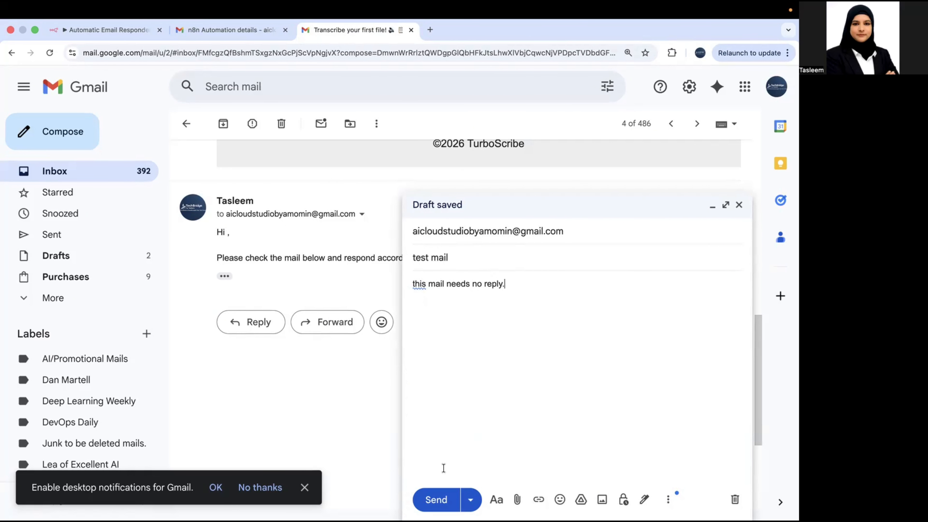
left_click(437, 499)
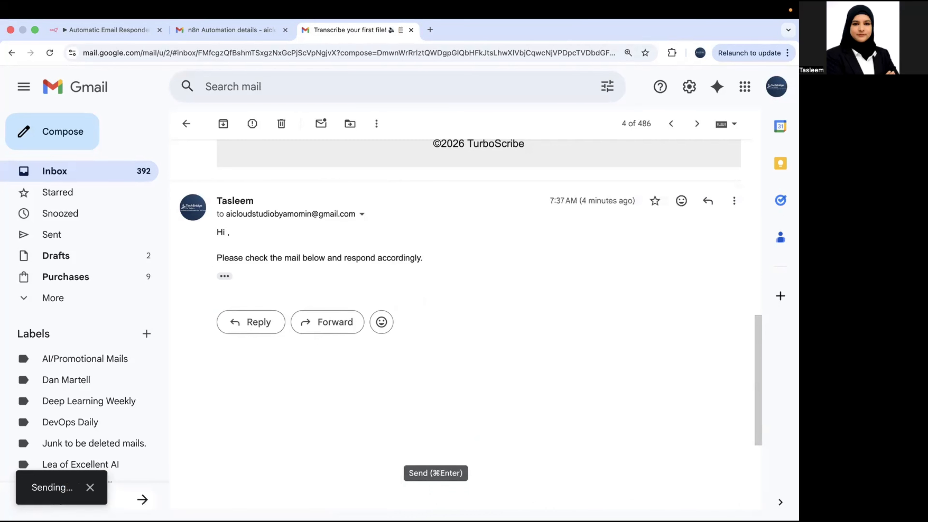
Step: Refresh the monitored inbox to check for the "test mail" message and execute the Automatic Email Responder workflow for it in n8n
left_click(230, 29)
left_click(104, 171)
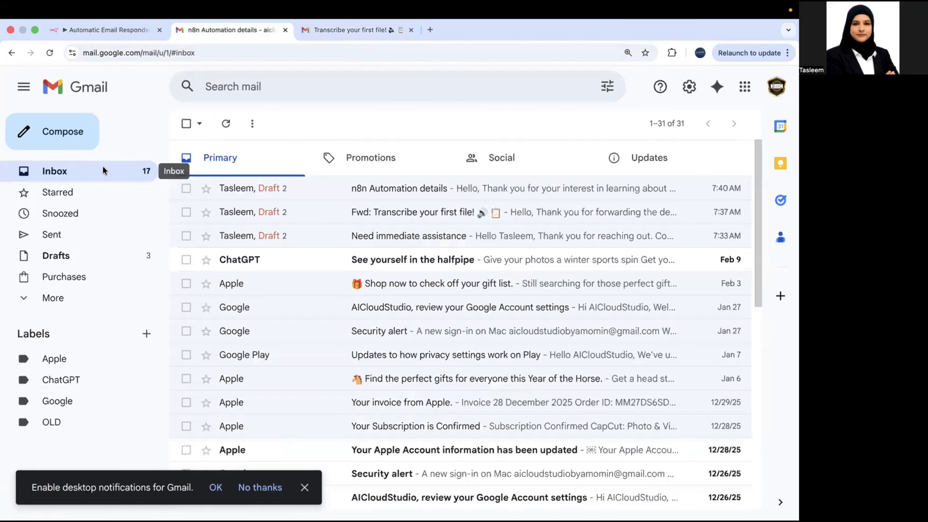
left_click(227, 125)
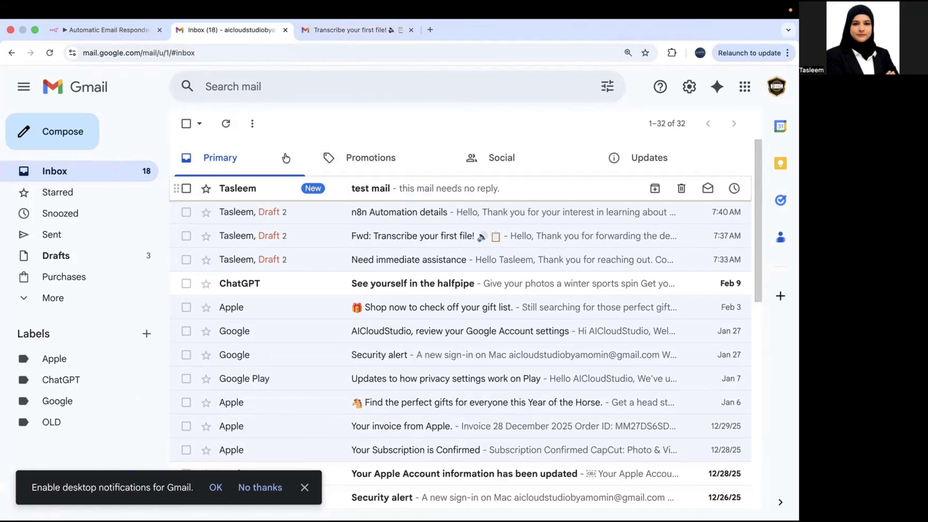
left_click(121, 30)
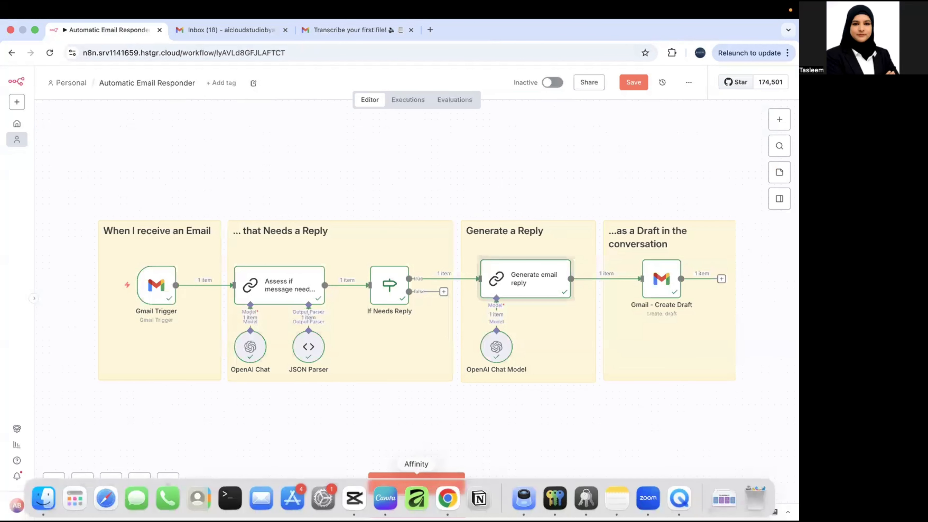
left_click(427, 481)
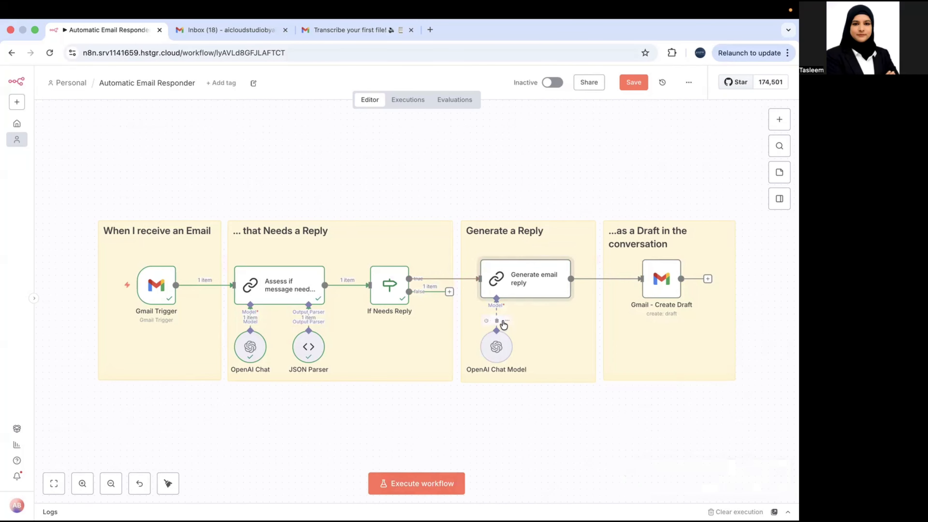
Step: Open the If Needs Reply node to examine its needsReply output for the test mail, and return to the canvas
right_click(392, 292)
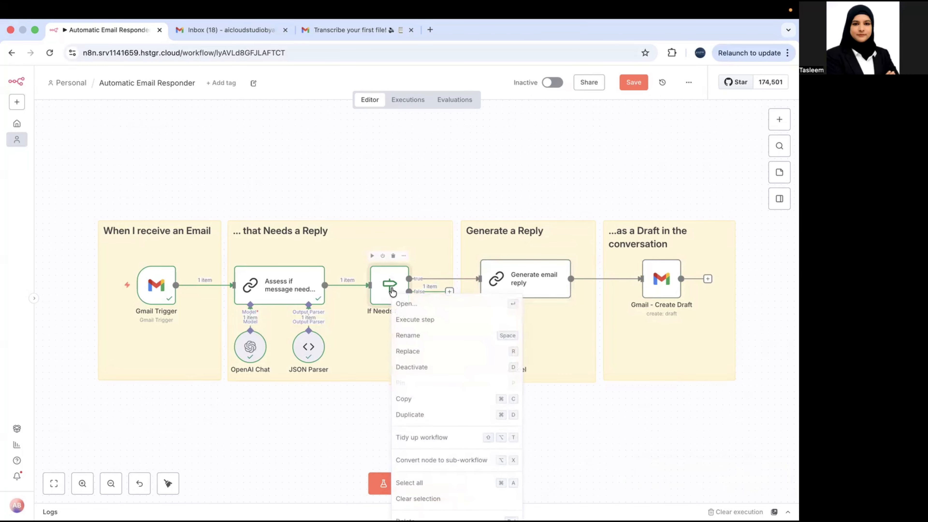
left_click(403, 303)
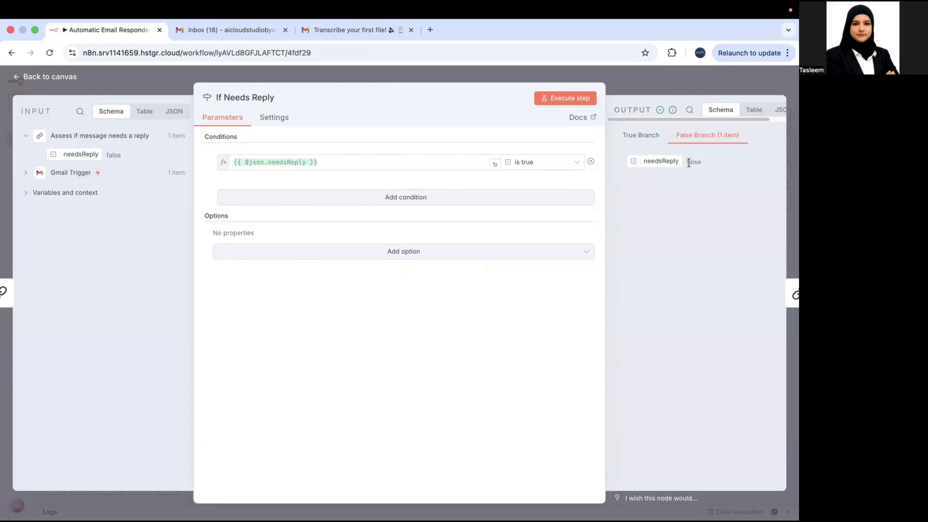
left_click(59, 83)
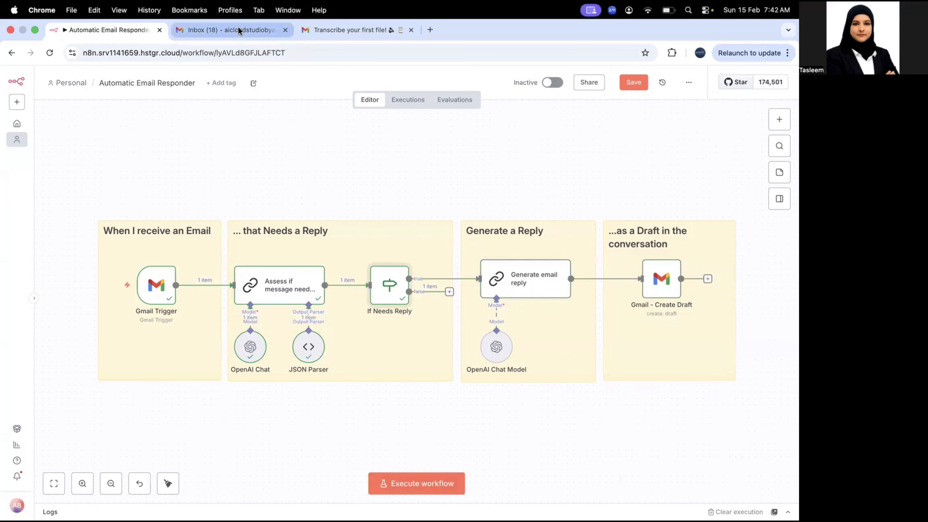
Step: Switch to the monitored Gmail inbox and refresh it to check whether "test mail" has a draft reply
left_click(238, 30)
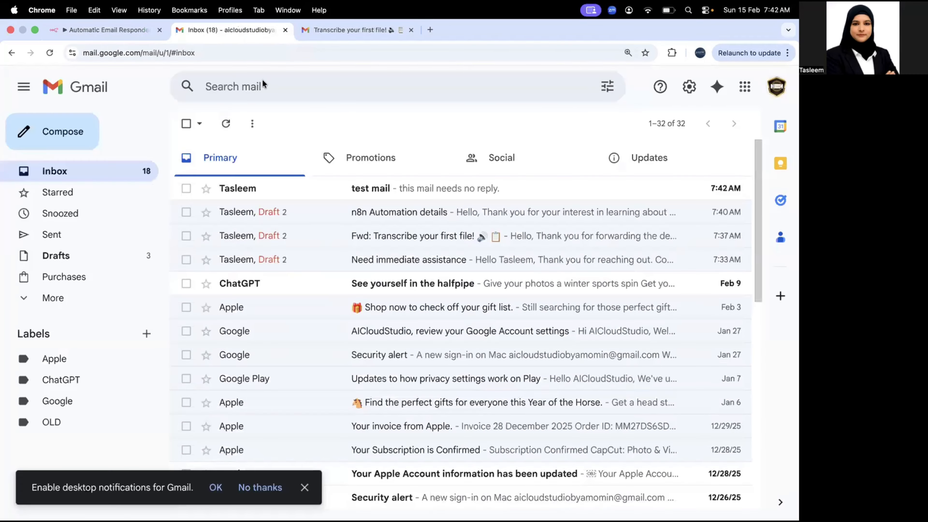
left_click(227, 126)
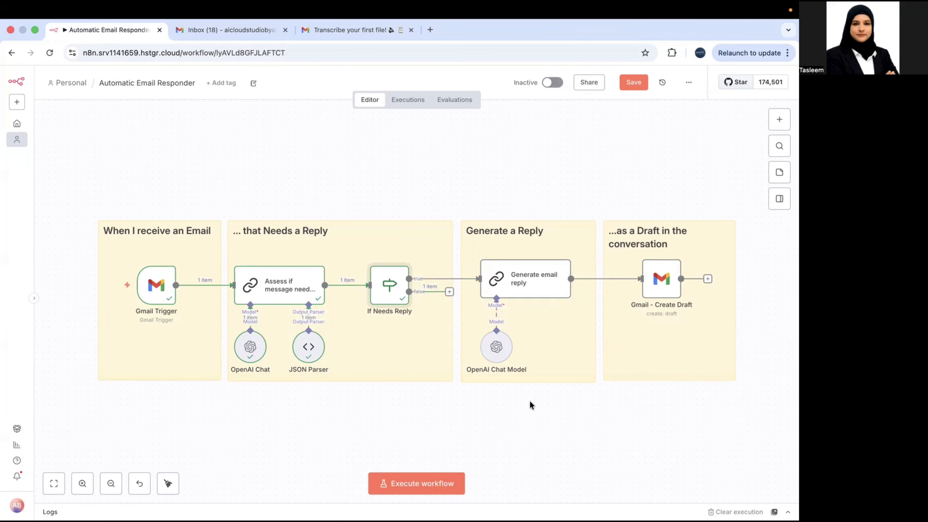